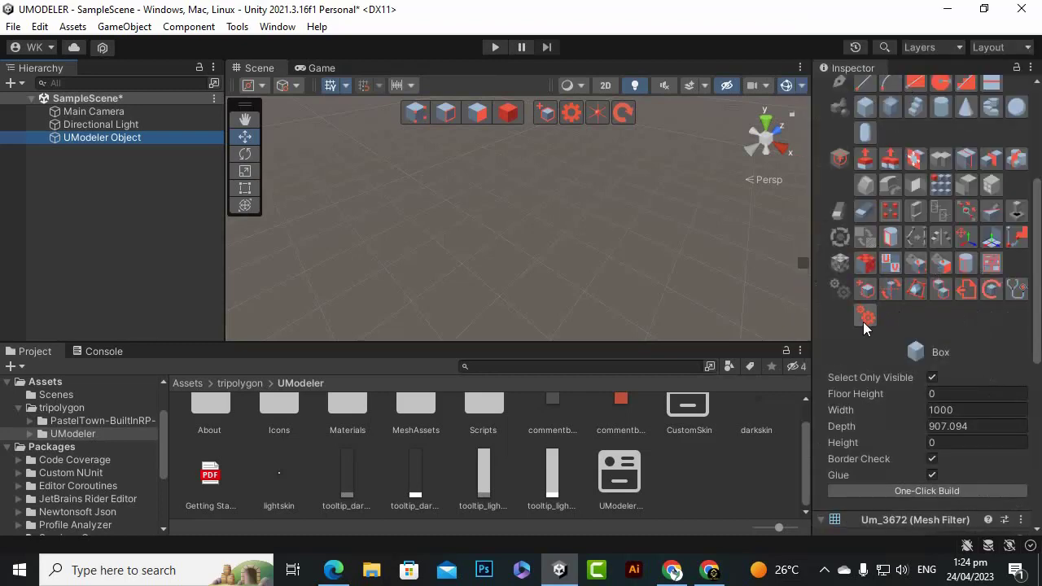
Create a new UModeler object nested under the existing UModeler Object and select parent and child in turn.
scroll(865, 322, "up", 3)
scroll(865, 322, "down", 5)
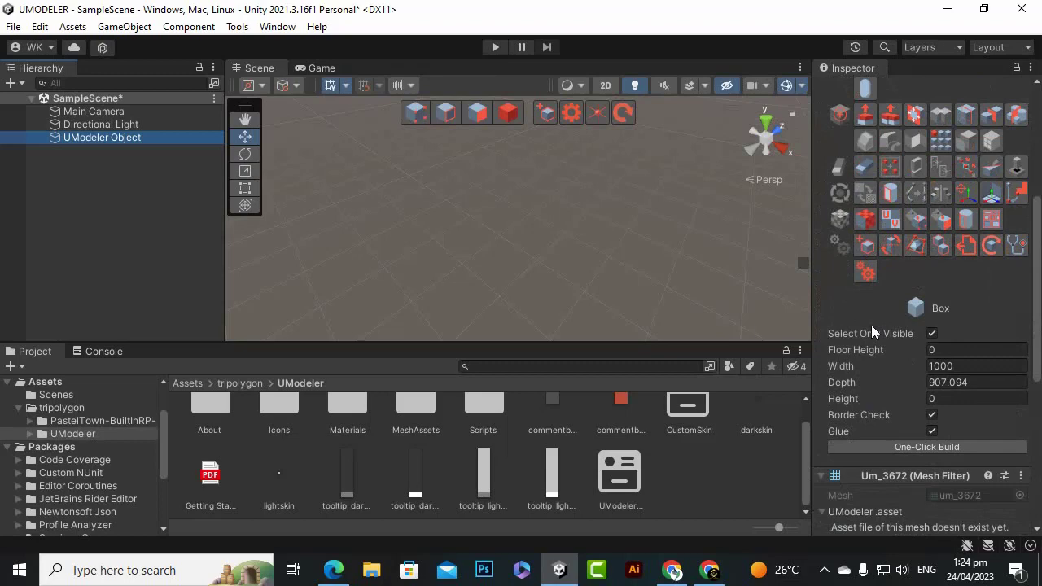
left_click(863, 250)
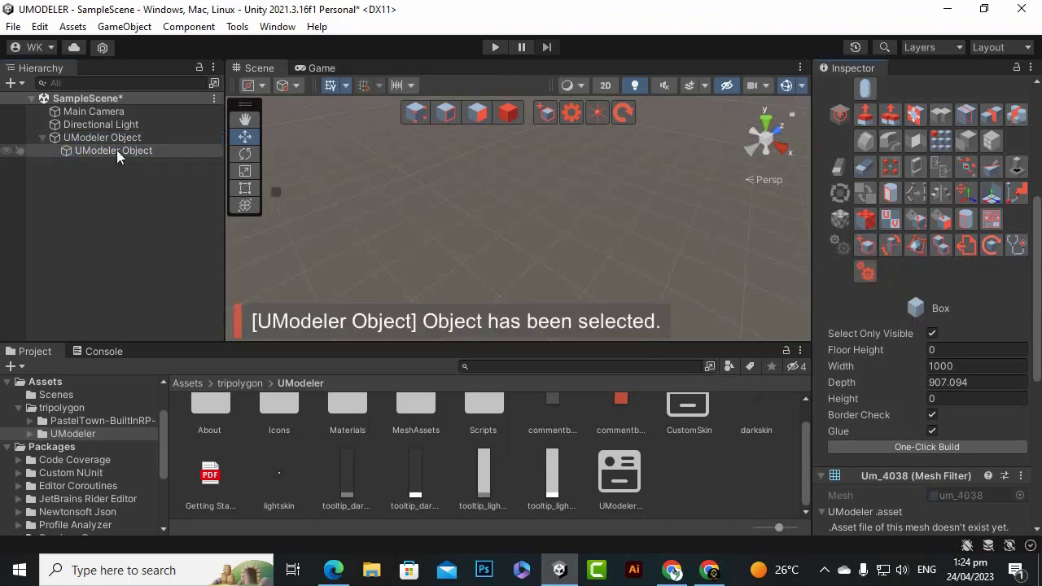
left_click(144, 151)
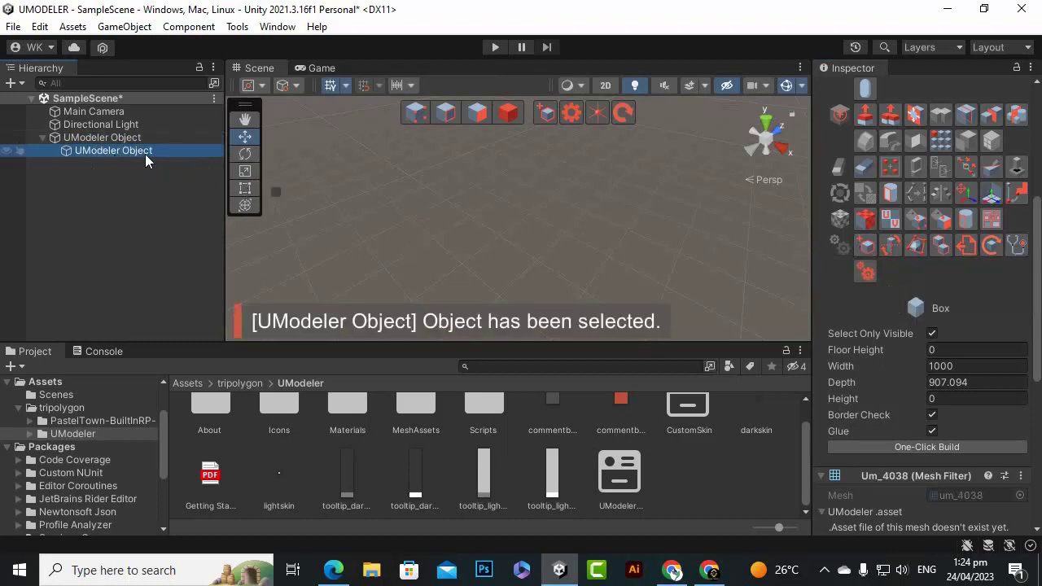
left_click(116, 140)
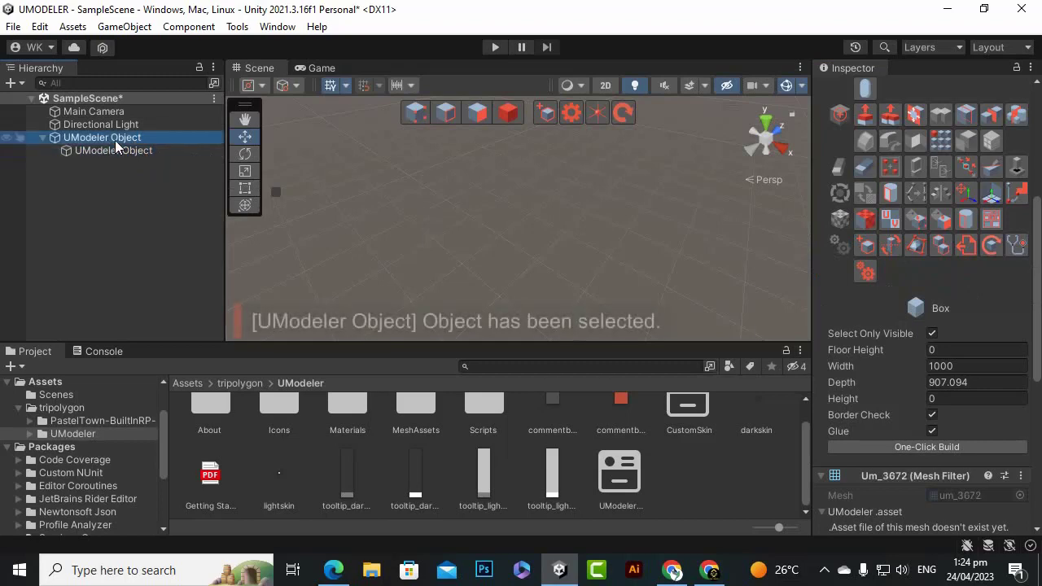
left_click(128, 153)
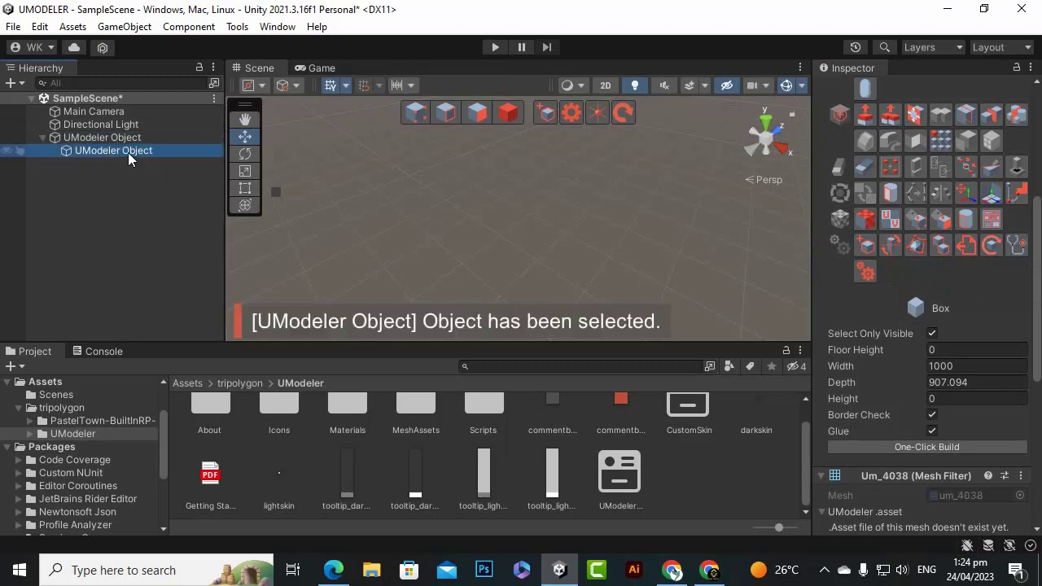
left_click(127, 166)
left_click(125, 141)
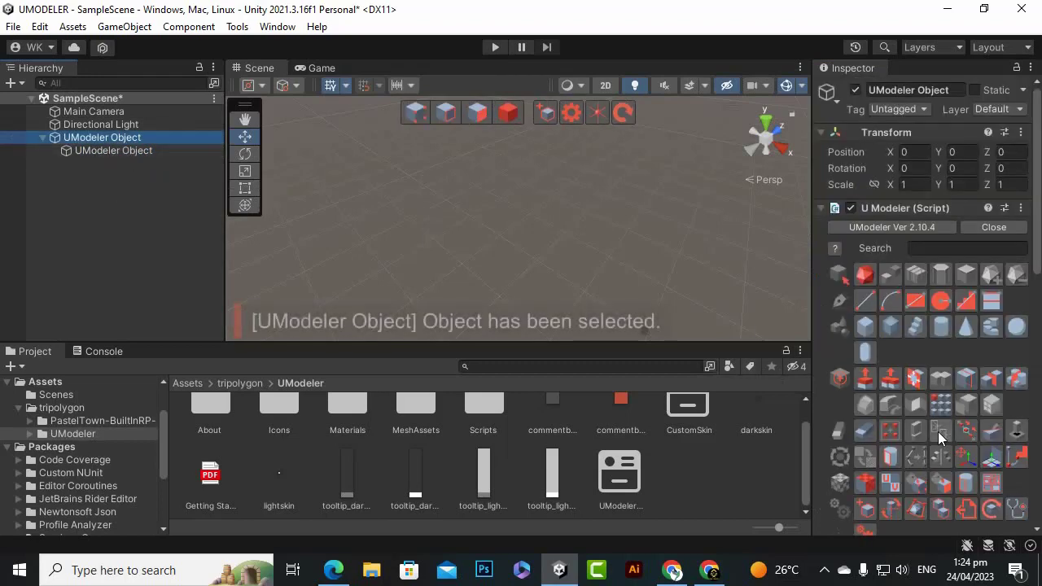
Delete the nested child UModeler Object from the scene.
scroll(877, 287, "down", 5)
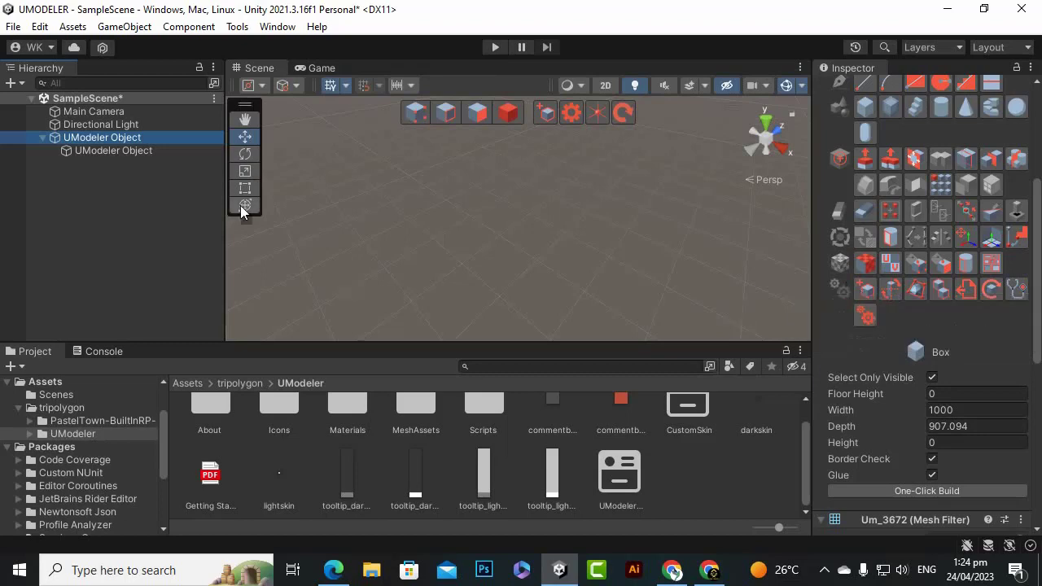
left_click(135, 151)
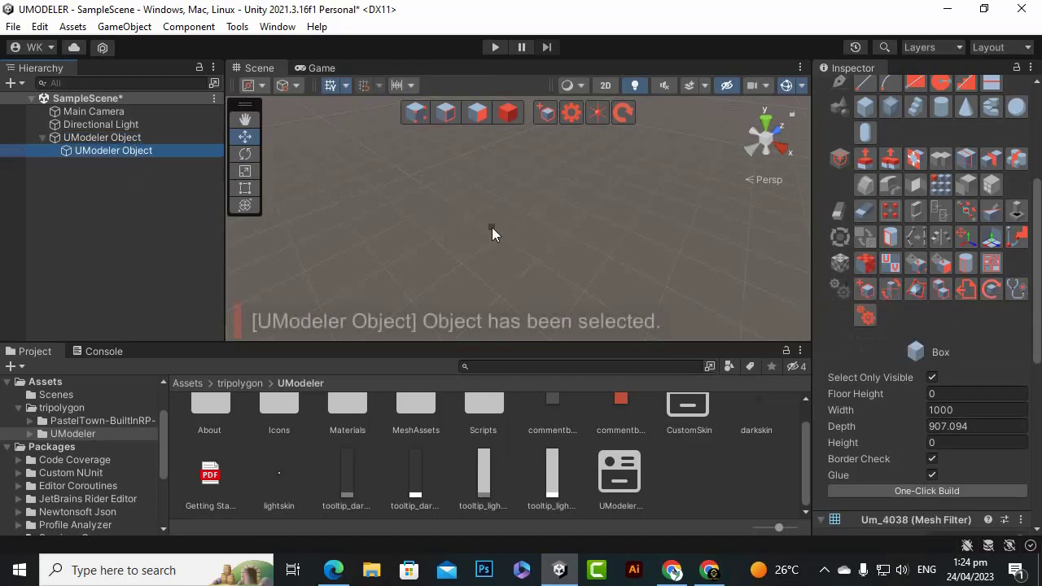
key("Delete")
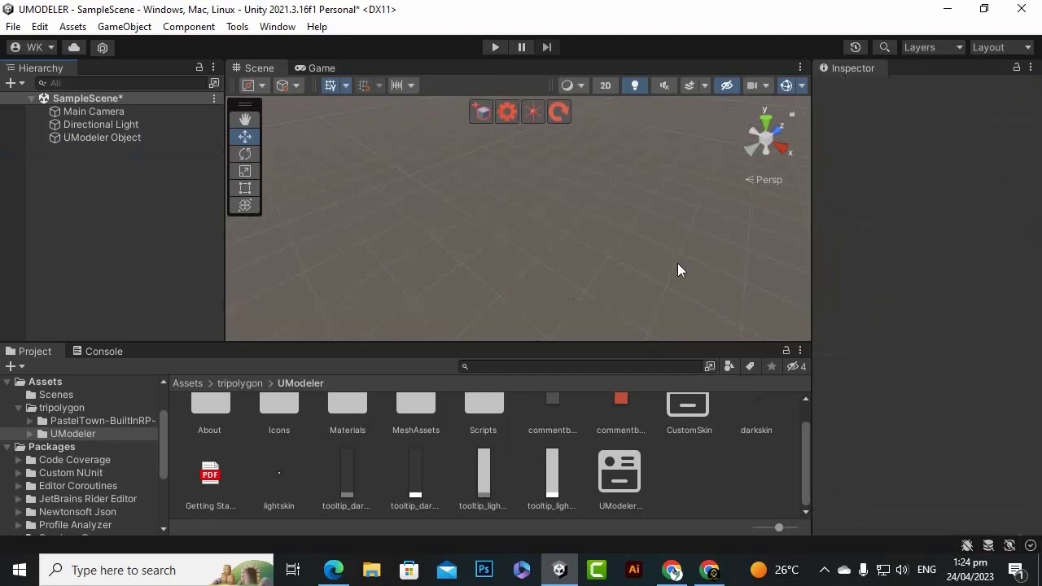
Draw a box on the remaining UModeler Object, about 1692 wide, 9288 deep and 1000 high.
left_click(91, 140)
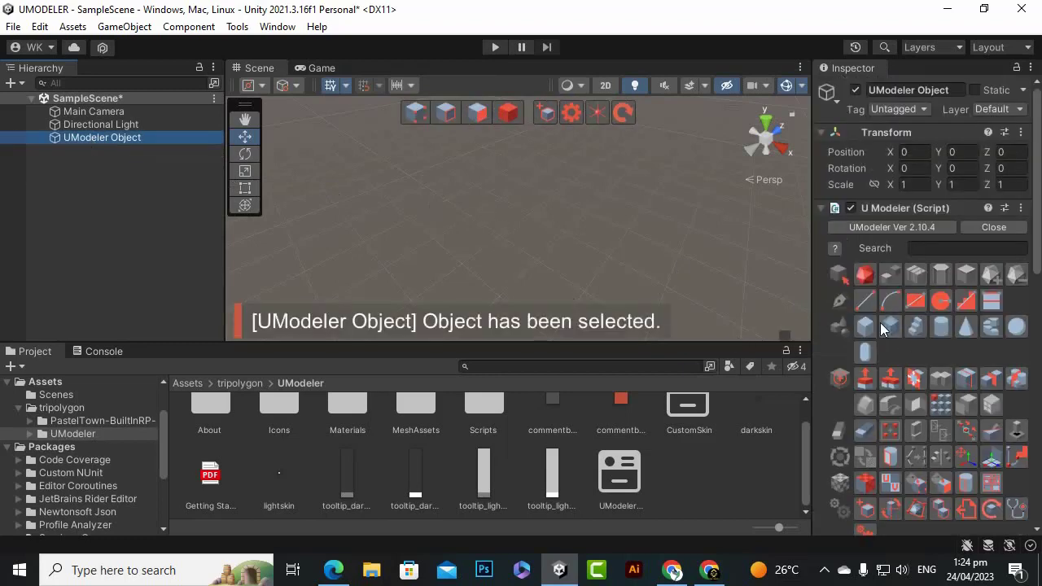
scroll(928, 407, "down", 5)
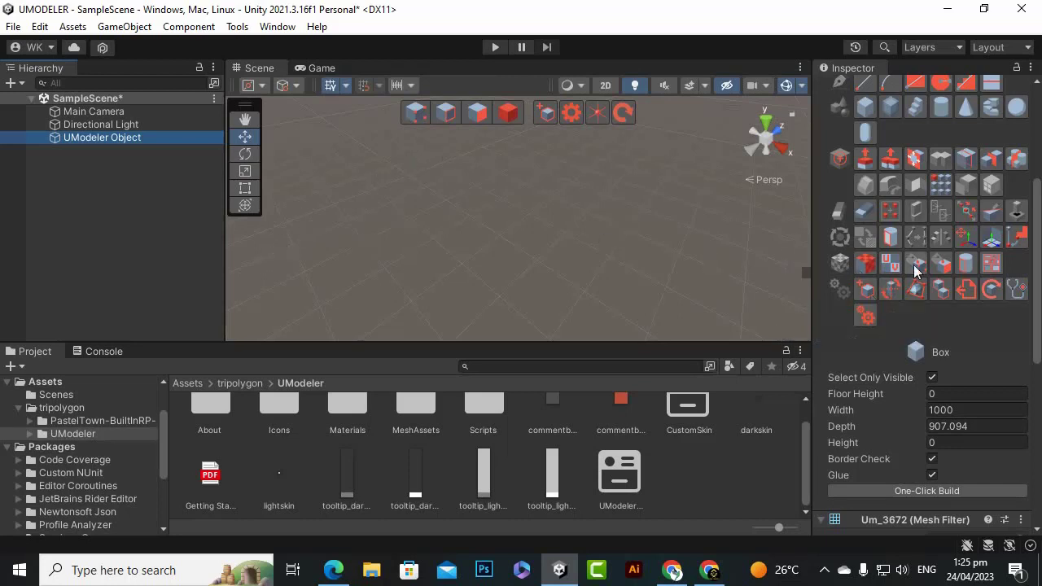
left_click(864, 110)
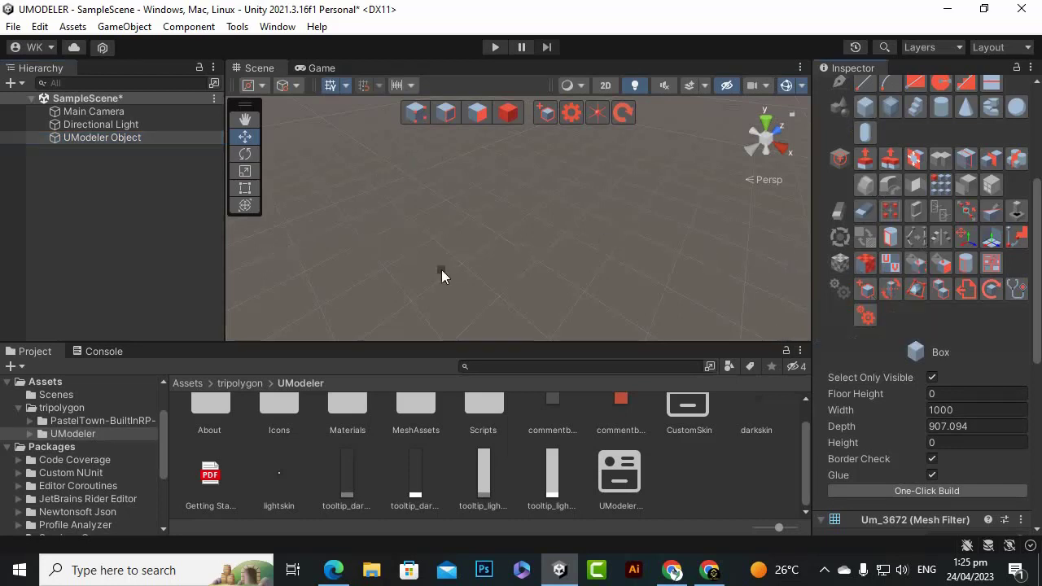
left_click_drag(441, 270, 671, 146)
left_click(670, 110)
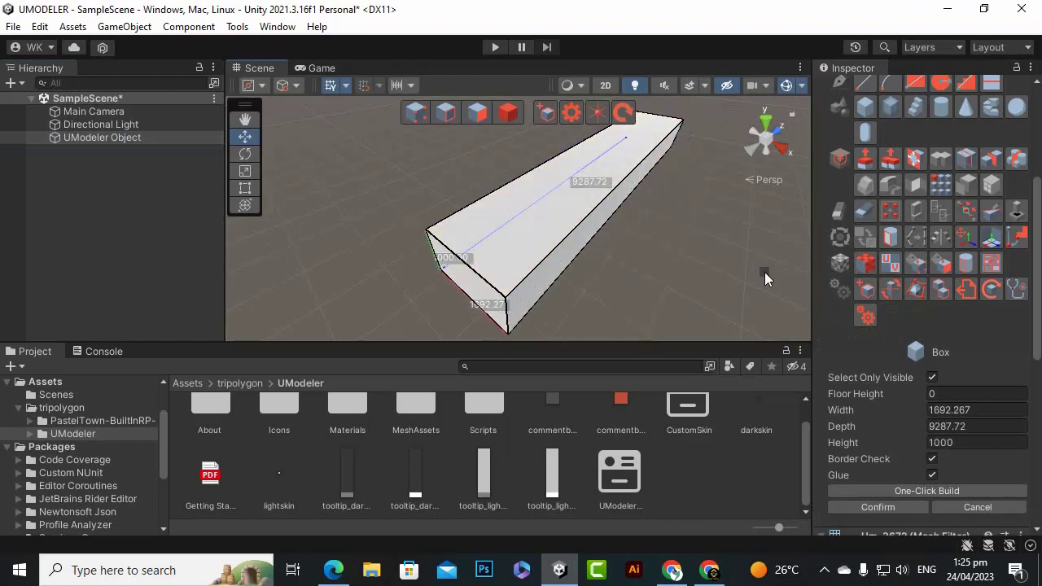
Bake position, rotation and scale of the box together with the Bake Transform tool.
left_click(891, 292)
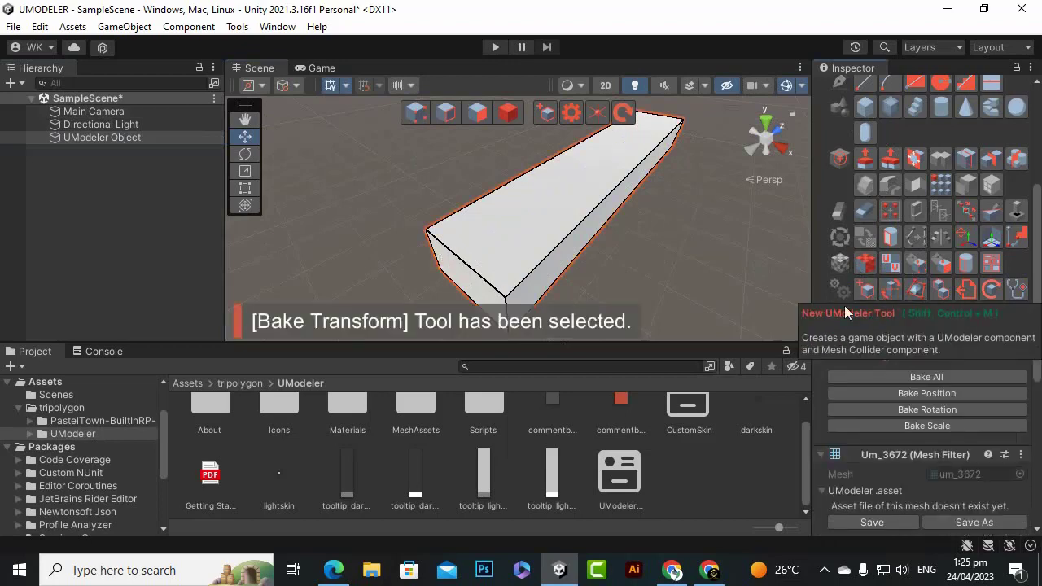
scroll(917, 408, "down", 3)
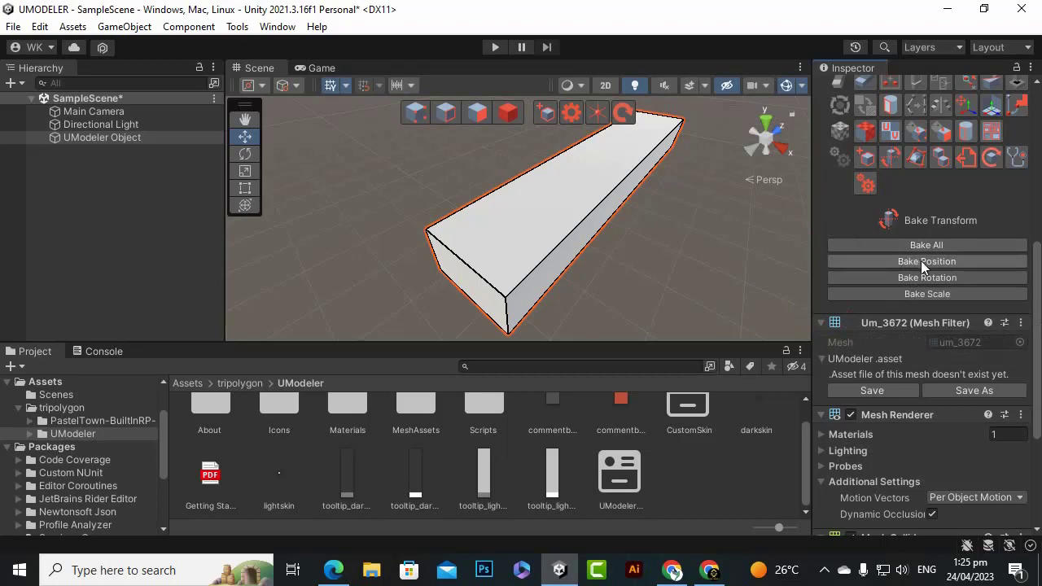
left_click(942, 246)
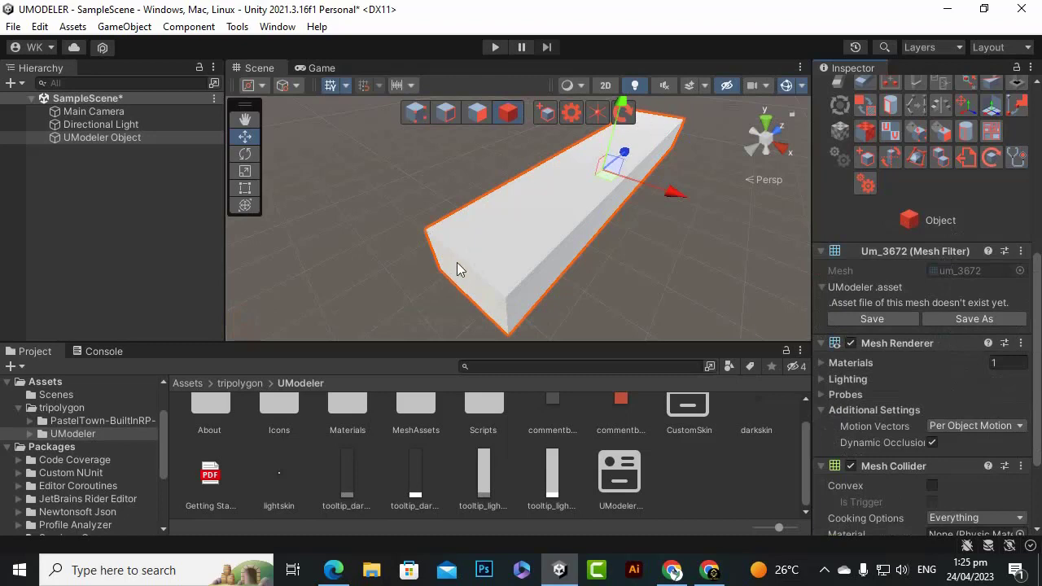
scroll(673, 200, "down", 3)
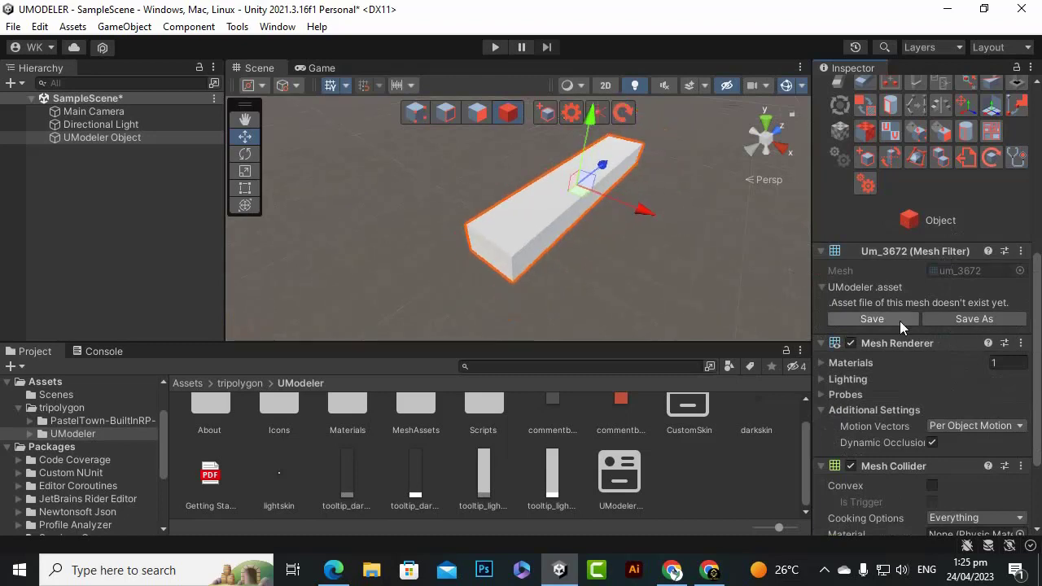
scroll(900, 321, "down", 2)
scroll(890, 255, "up", 1)
scroll(880, 265, "down", 3)
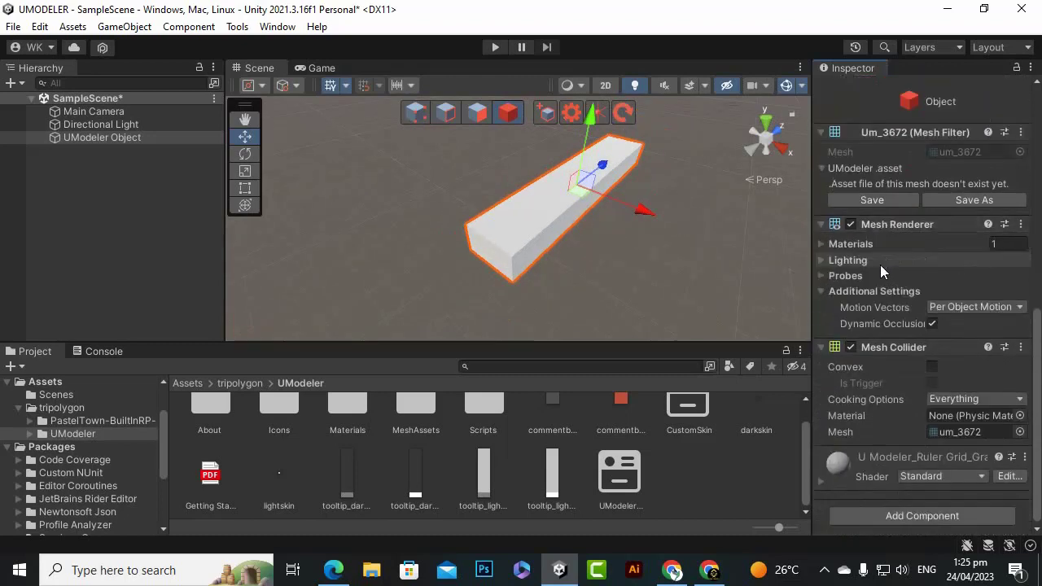
scroll(892, 350, "up", 4)
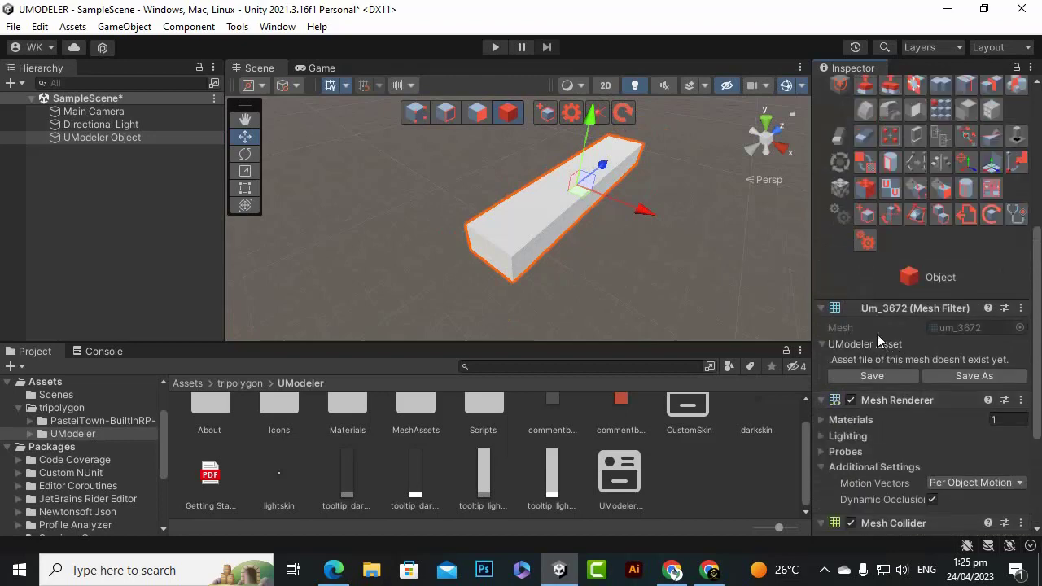
Move the box a short distance along the negative X axis.
left_click_drag(640, 209, 569, 248)
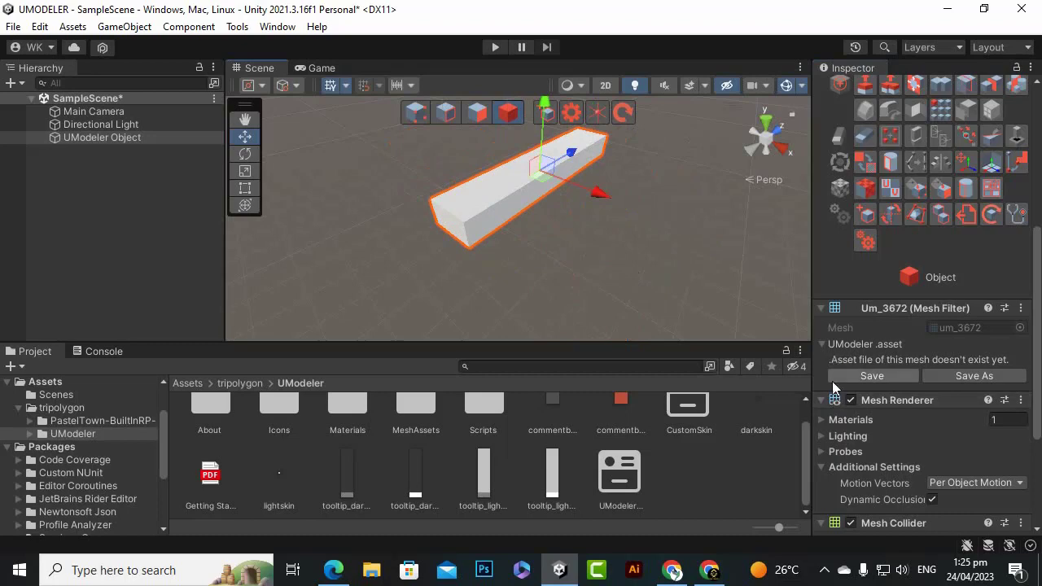
scroll(571, 260, "up", 5)
scroll(592, 229, "down", 3)
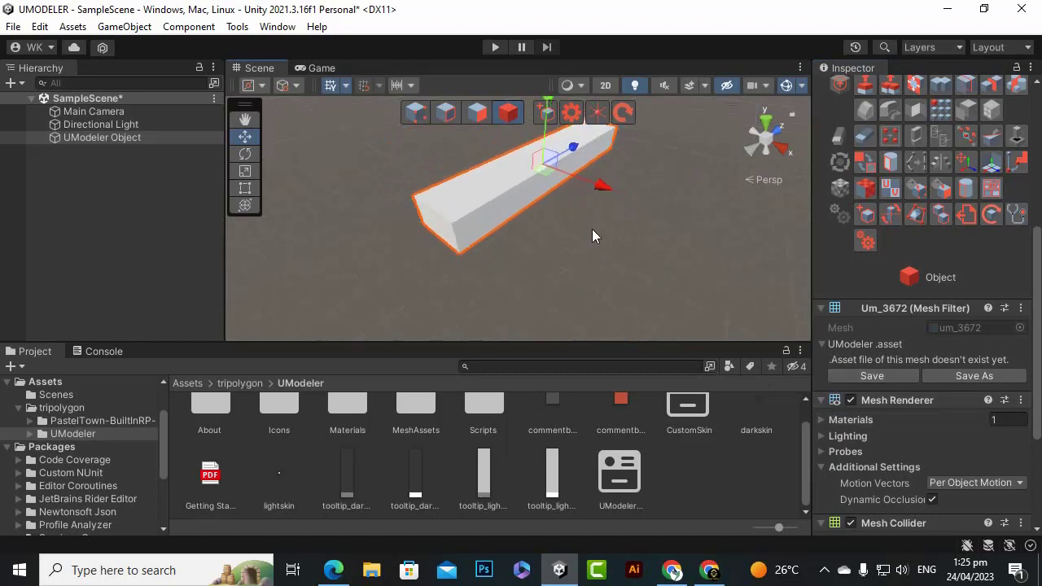
Scale the box uniformly up and back down, ending with the Move tool active.
left_click_drag(619, 205, 928, 269, "alt")
left_click(243, 181)
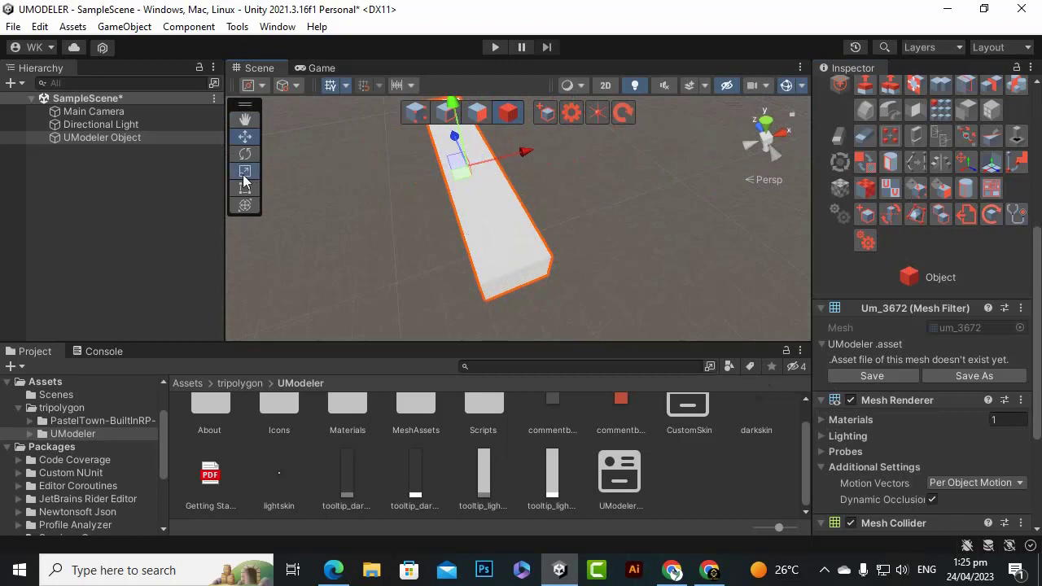
left_click_drag(458, 169, 558, 153)
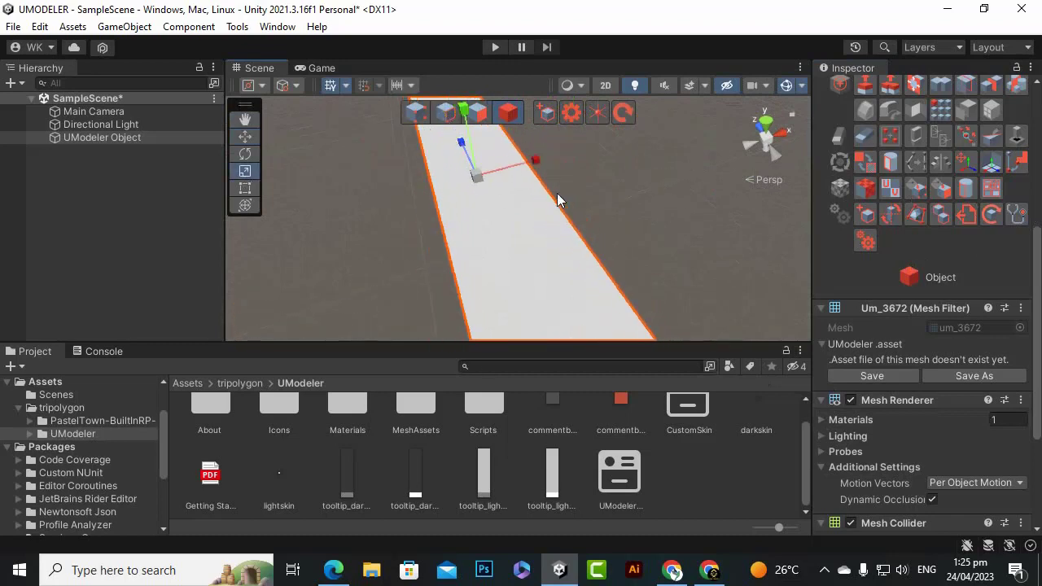
scroll(561, 196, "down", 5)
left_click_drag(502, 202, 481, 209)
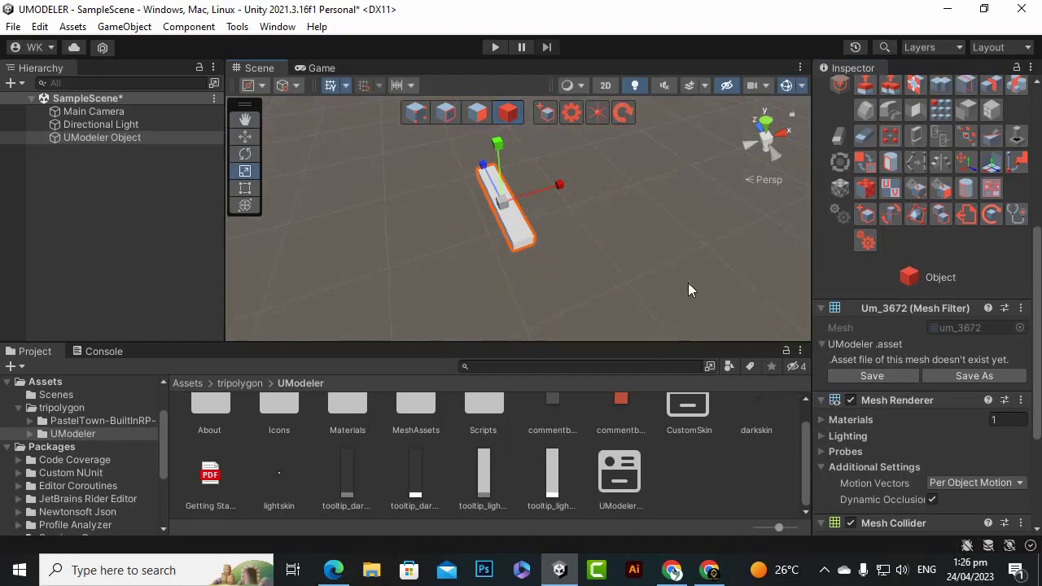
left_click(245, 136)
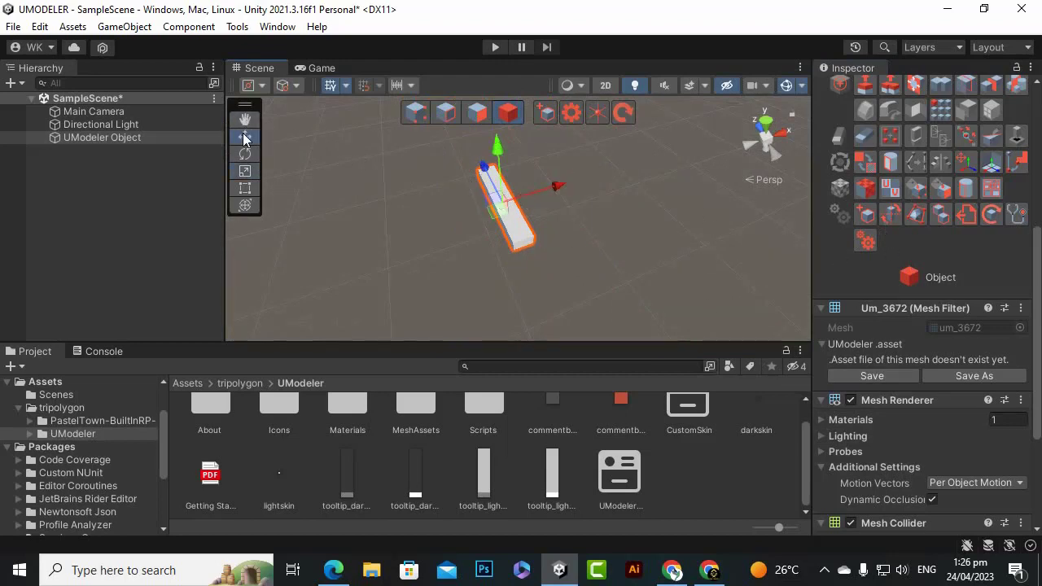
Remove the Mesh Collider component from the UModeler Object.
scroll(541, 265, "up", 2)
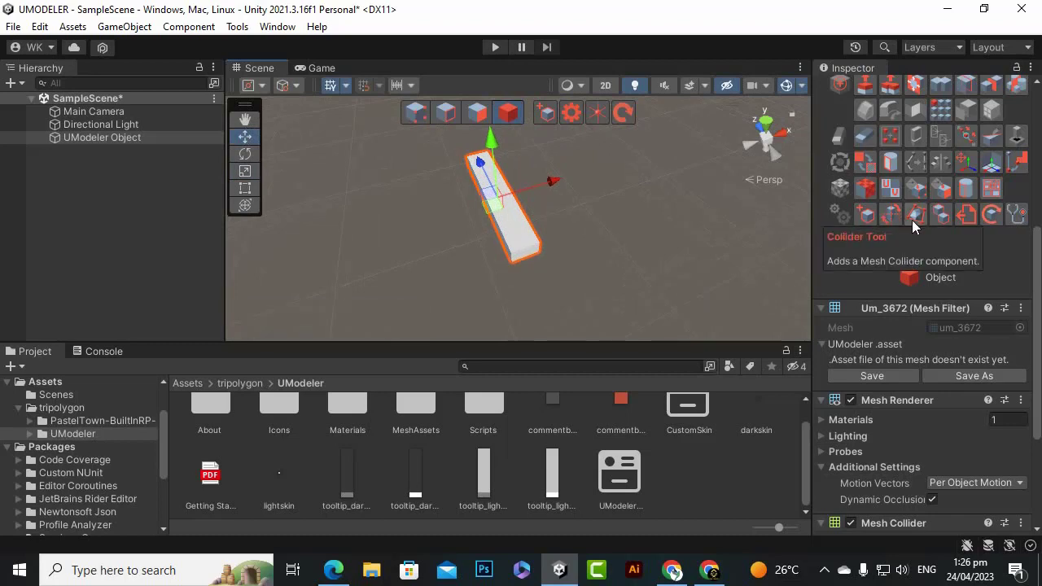
scroll(498, 232, "up", 2)
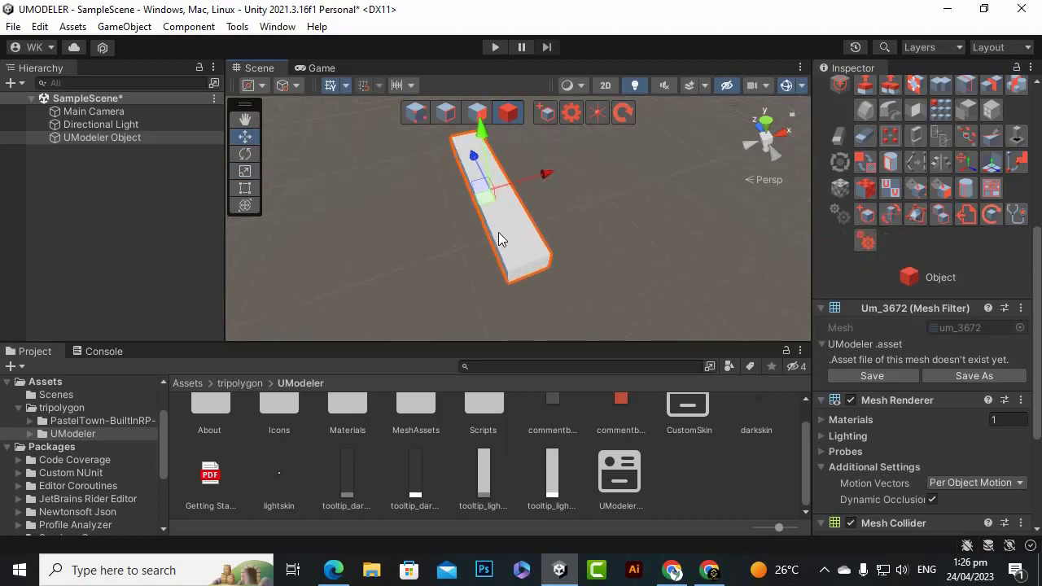
scroll(918, 341, "down", 4)
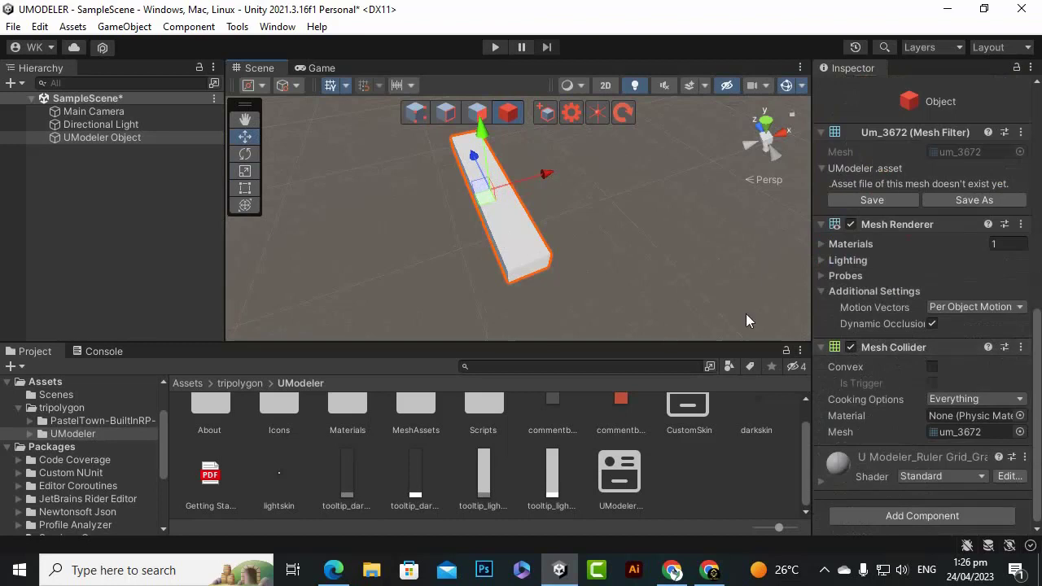
left_click(1022, 347)
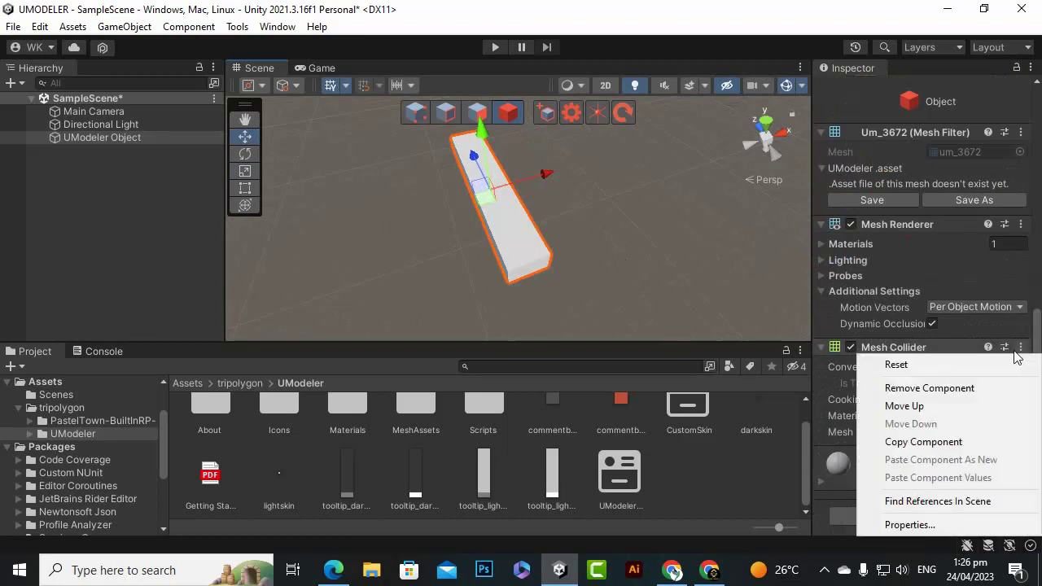
left_click(953, 388)
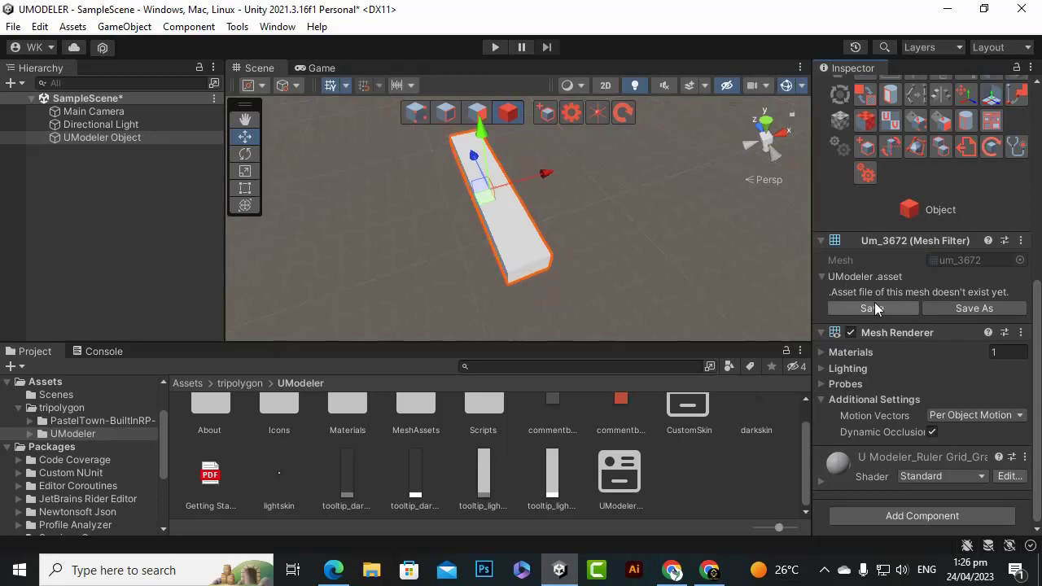
Add a Mesh Collider to the UModeler Object with the Collider tool.
scroll(904, 296, "up", 3)
left_click(916, 281)
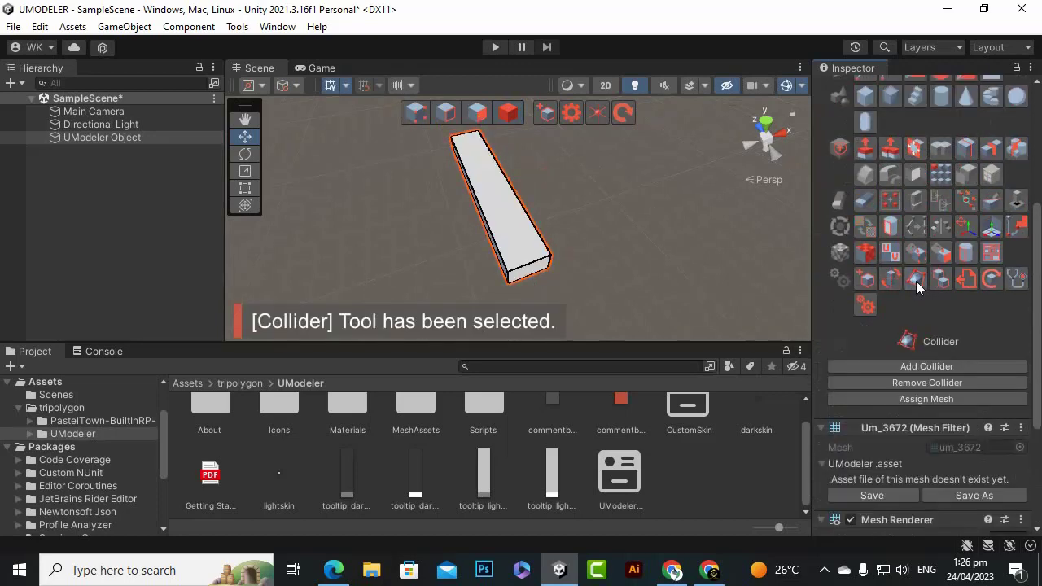
scroll(975, 377, "down", 4)
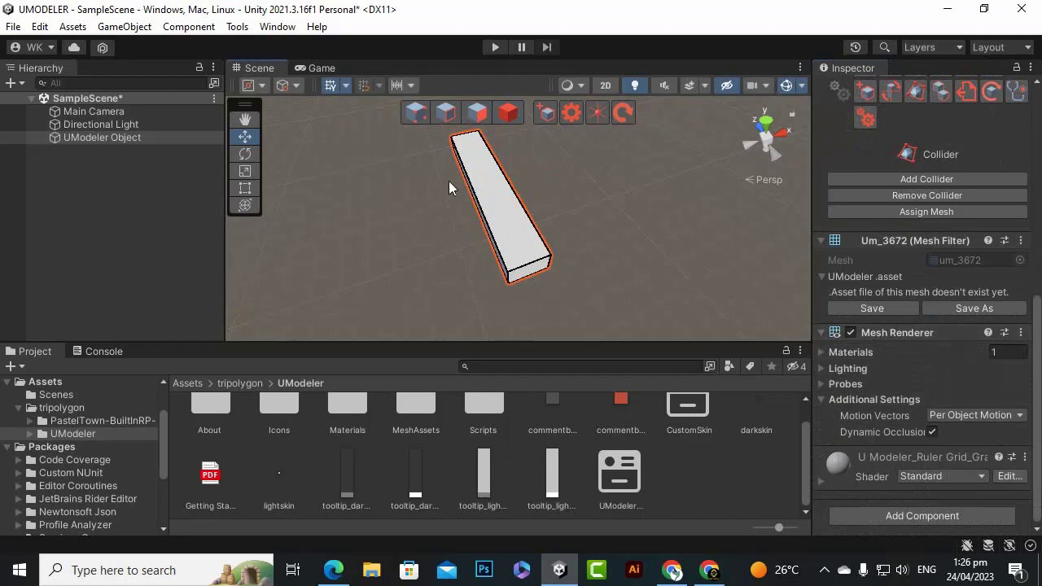
left_click(507, 113)
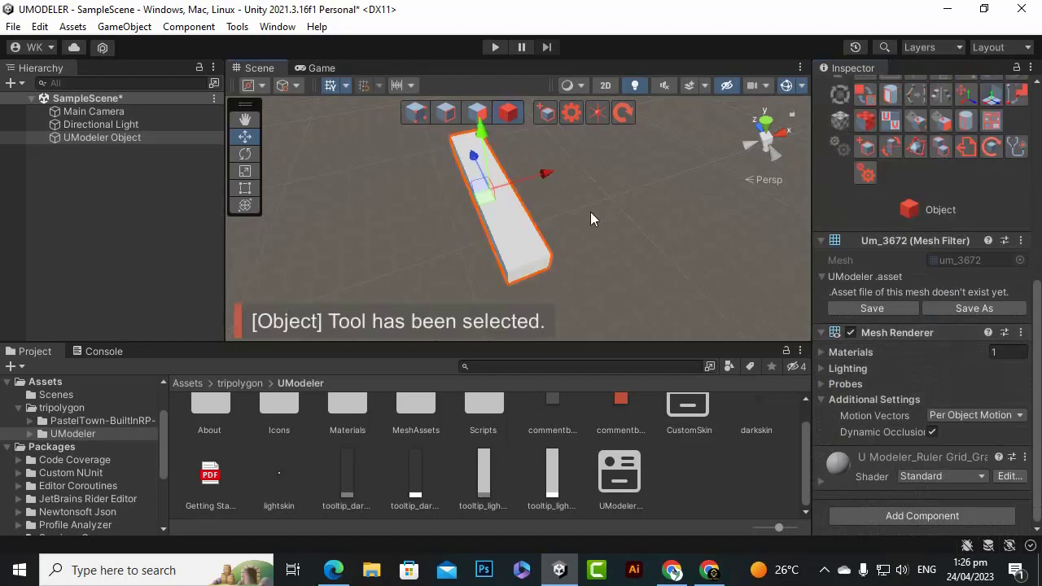
left_click(912, 148)
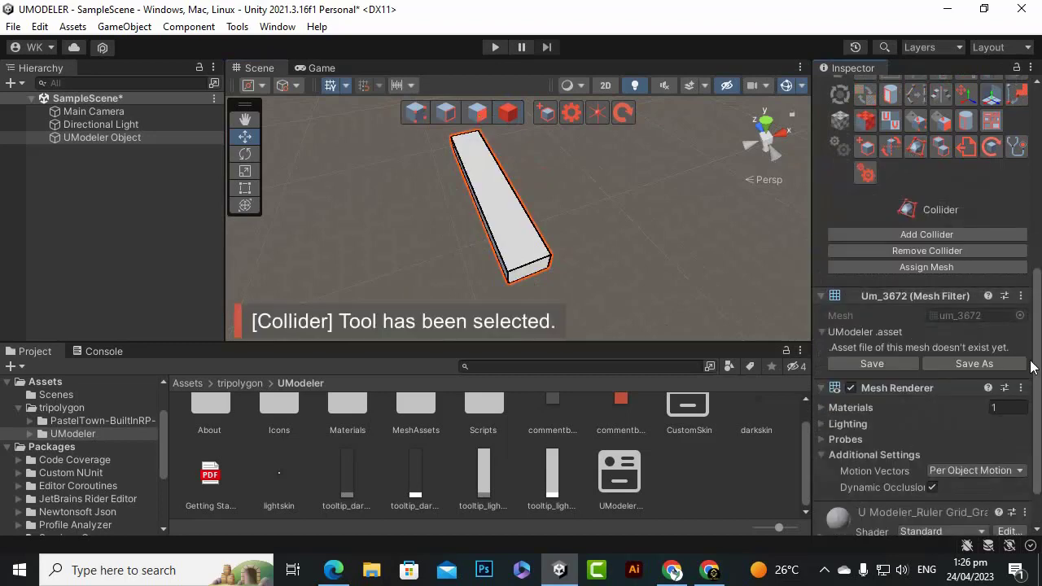
scroll(918, 274, "down", 3)
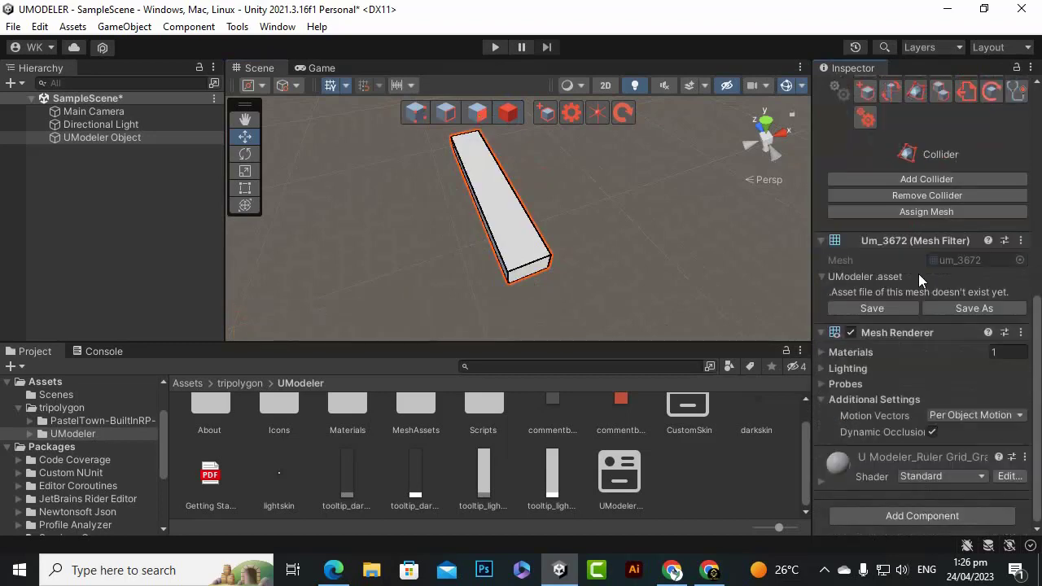
scroll(921, 274, "up", 5)
left_click(939, 308)
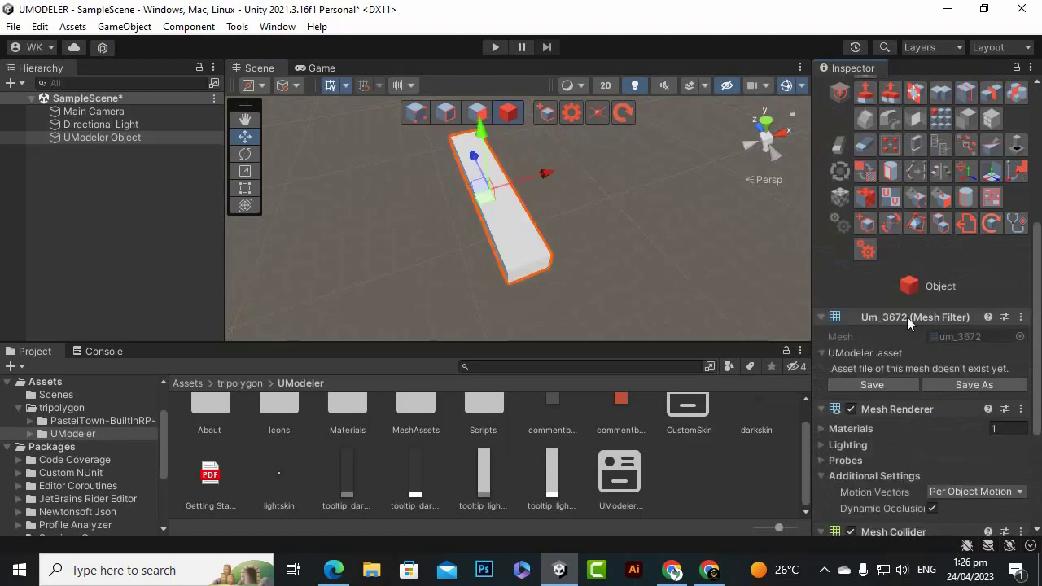
Turn the Mesh Collider's Convex option on and back off.
scroll(967, 378, "down", 3)
left_click(933, 376)
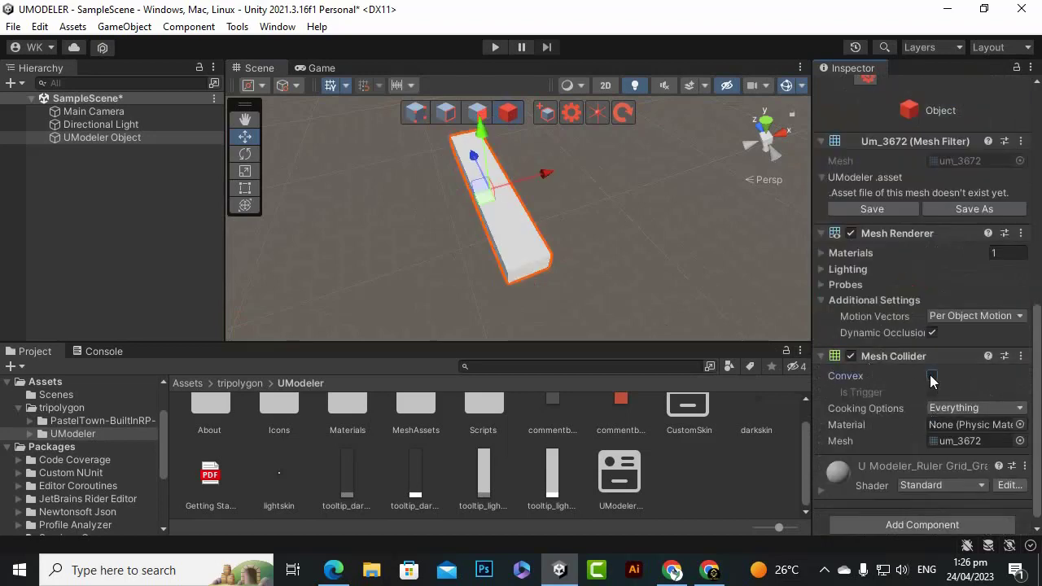
scroll(560, 262, "up", 2)
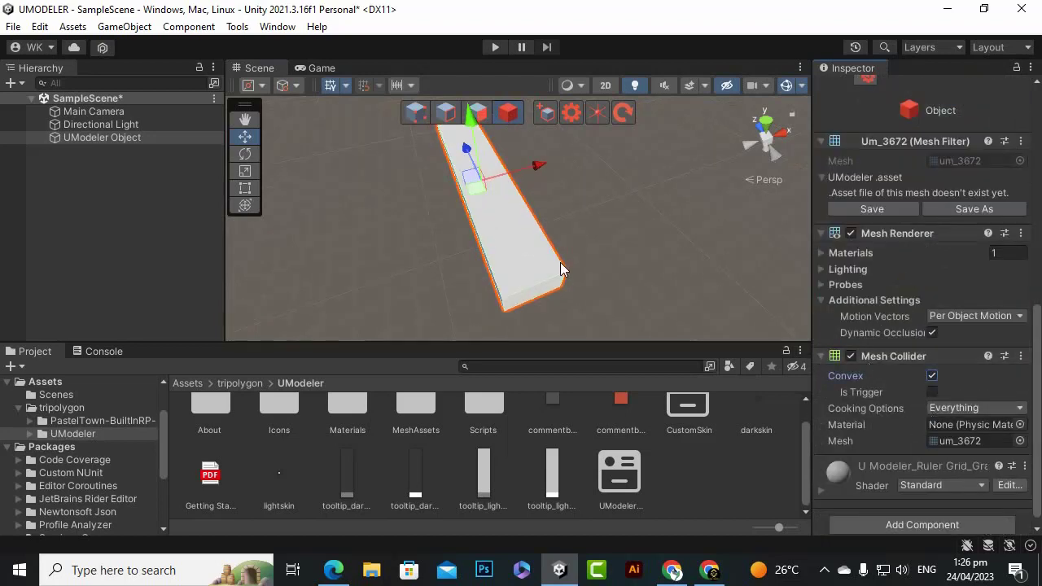
left_click(933, 376)
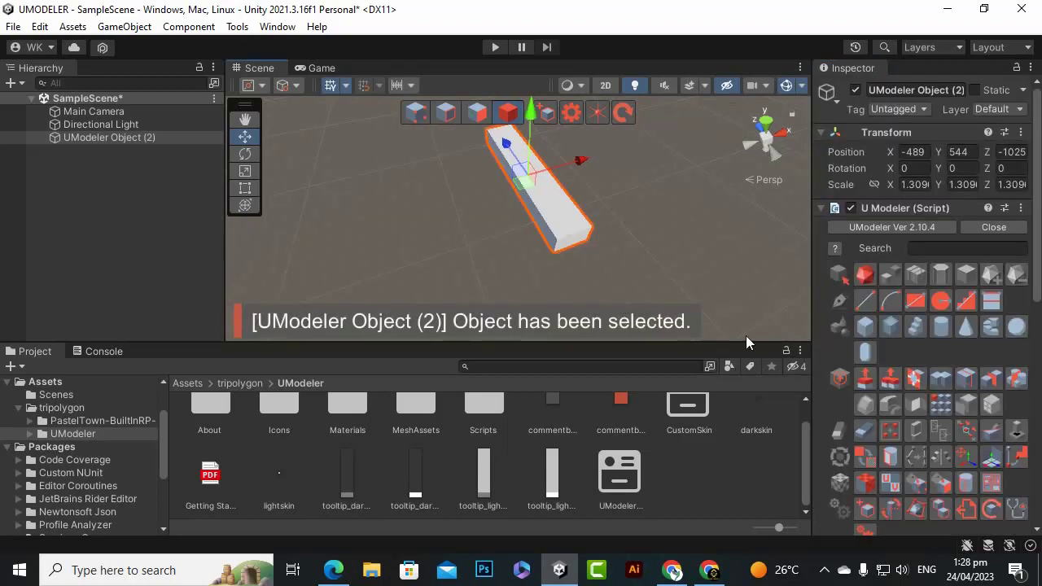
Set up the Loop Slice tool on UModeler Object (2) with a split number of 1 and a pinch of 0.06.
scroll(931, 359, "down", 4)
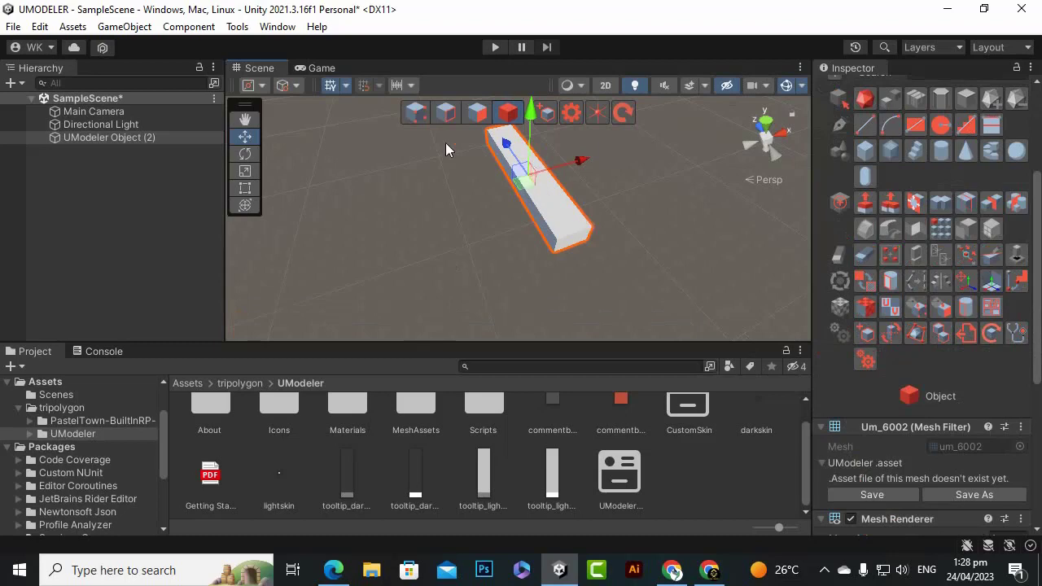
left_click(479, 114)
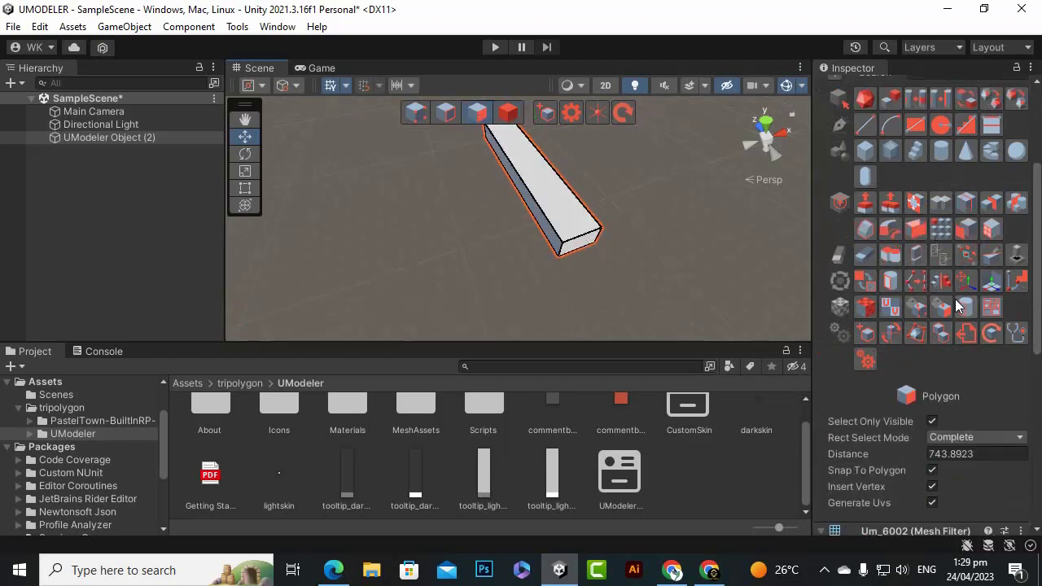
left_click_drag(647, 241, 561, 193, "alt")
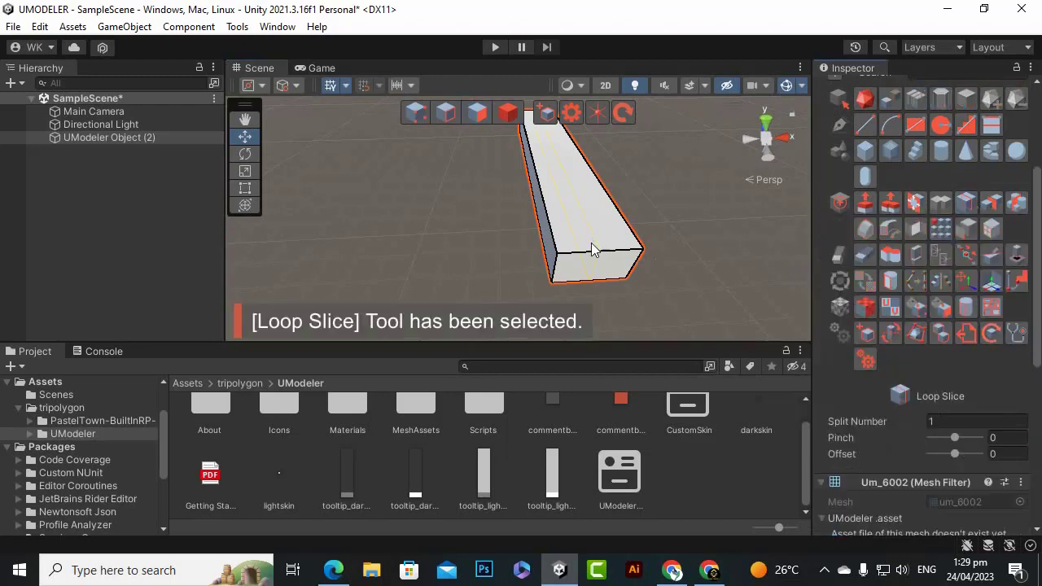
scroll(596, 248, "up", 2, "shift")
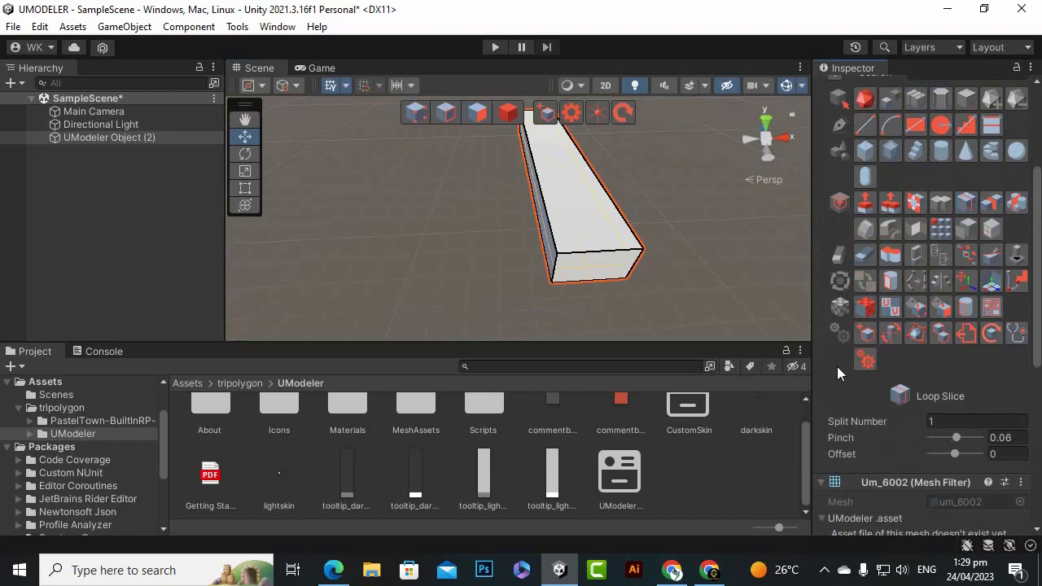
scroll(851, 369, "down", 3)
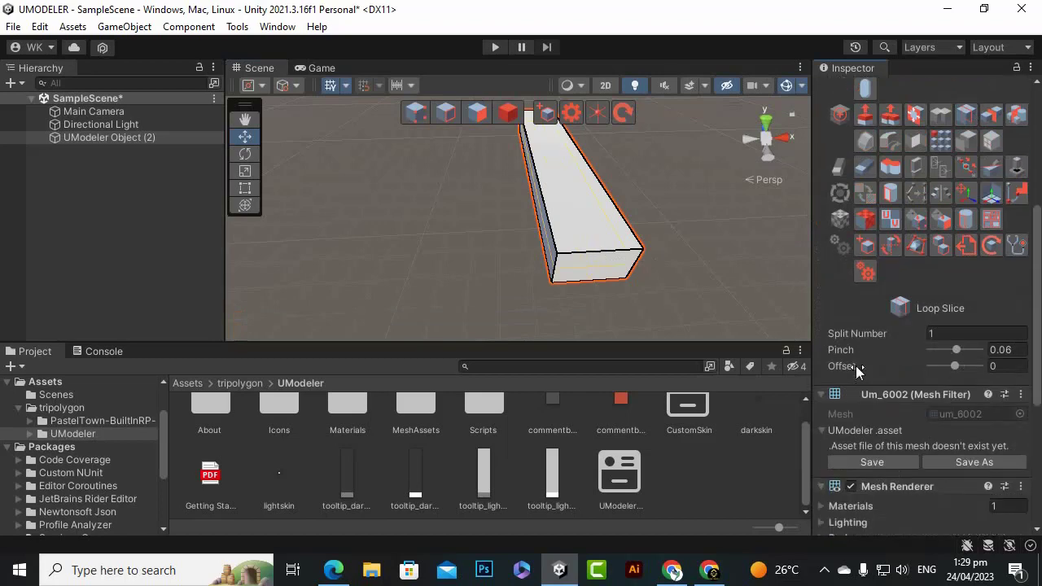
Try loop slices along and across the box with split numbers up to 7, and undo the cuts.
left_click(596, 246)
key("ctrl+z")
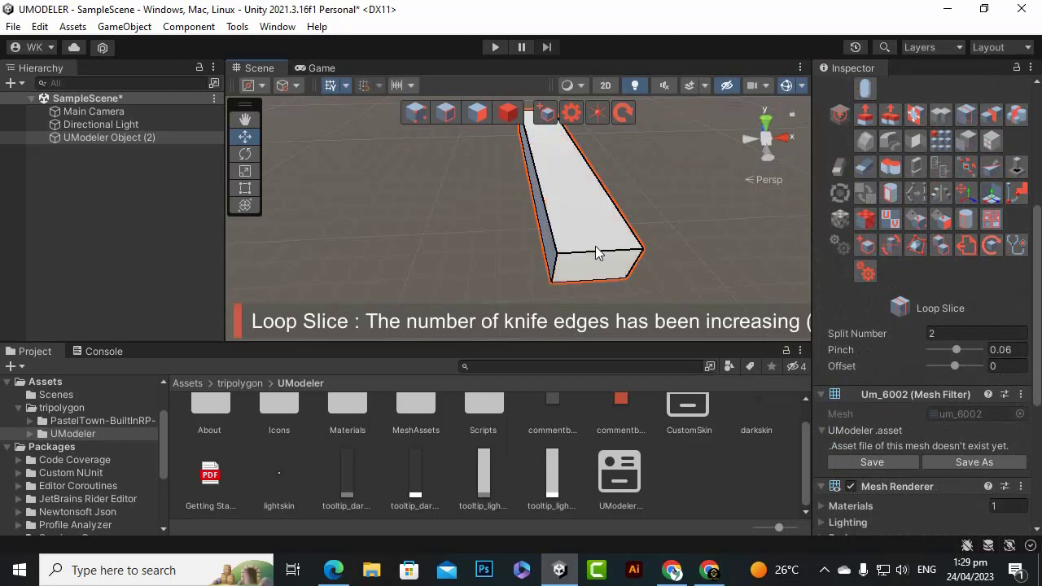
scroll(596, 247, "up", 1, "ctrl")
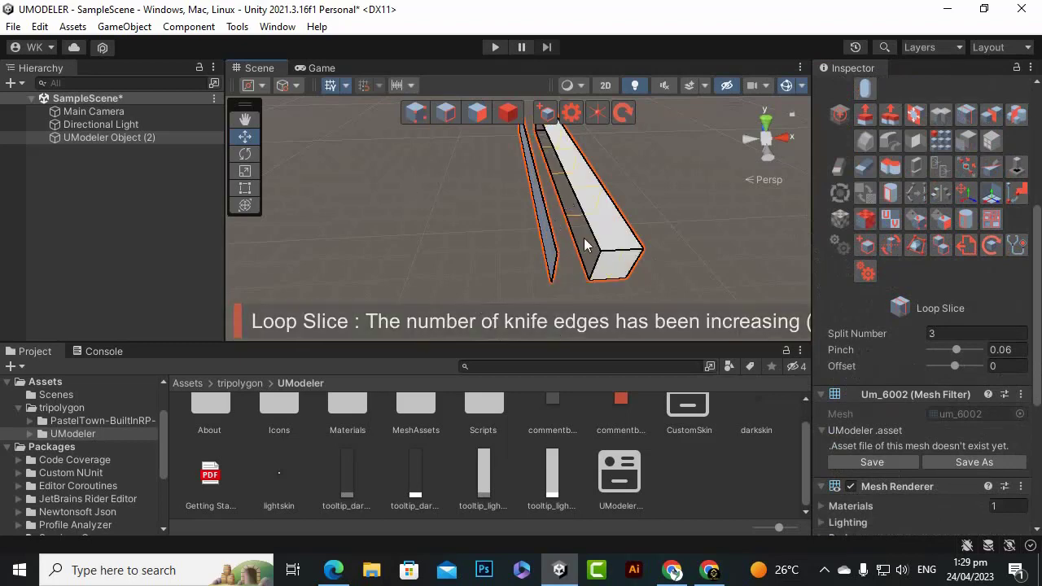
scroll(592, 250, "up", 2, "ctrl")
scroll(590, 246, "up", 2, "ctrl")
left_click(590, 246)
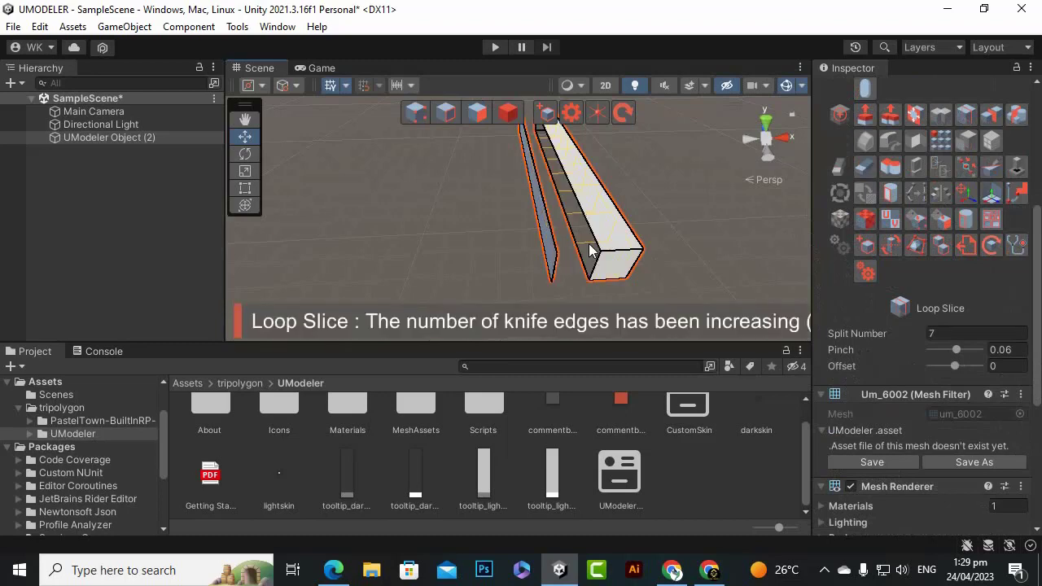
scroll(589, 250, "down", 3, "ctrl")
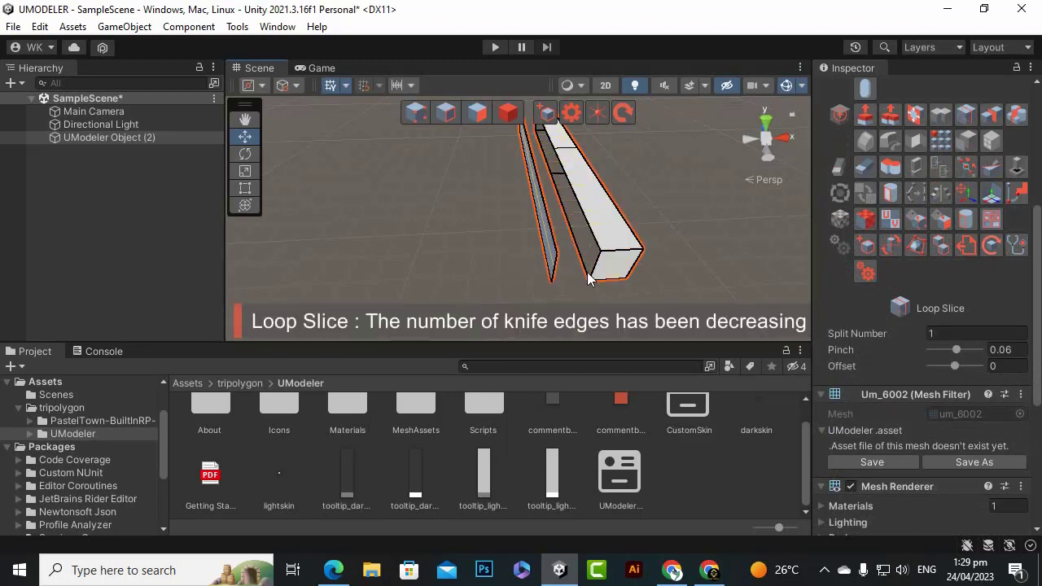
key("ctrl+z")
key("ctrl+z")
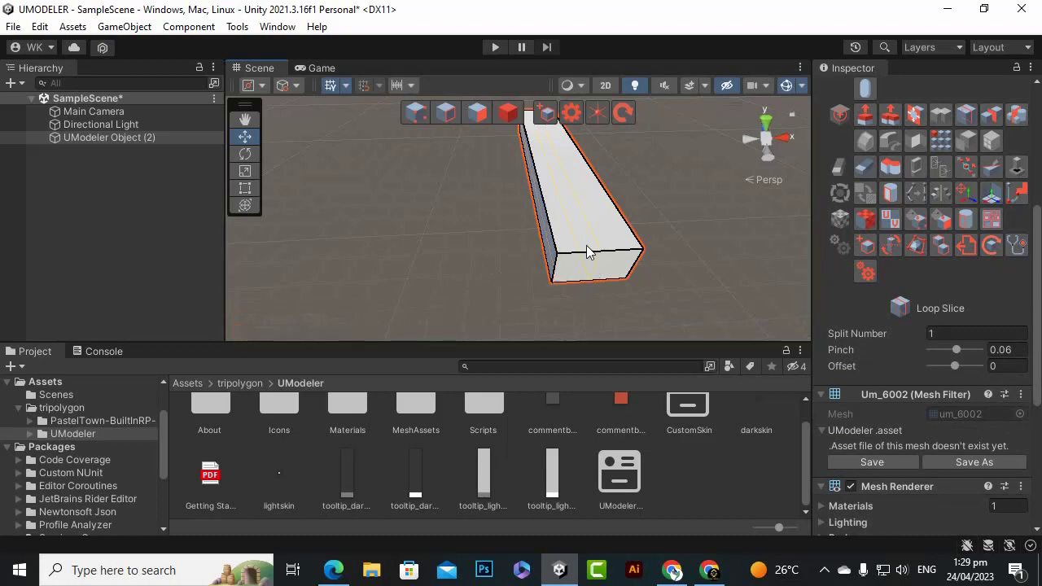
Slice the box once lengthwise and raise the new top edge to form a gabled roof ridge.
scroll(586, 251, "down", 1, "ctrl")
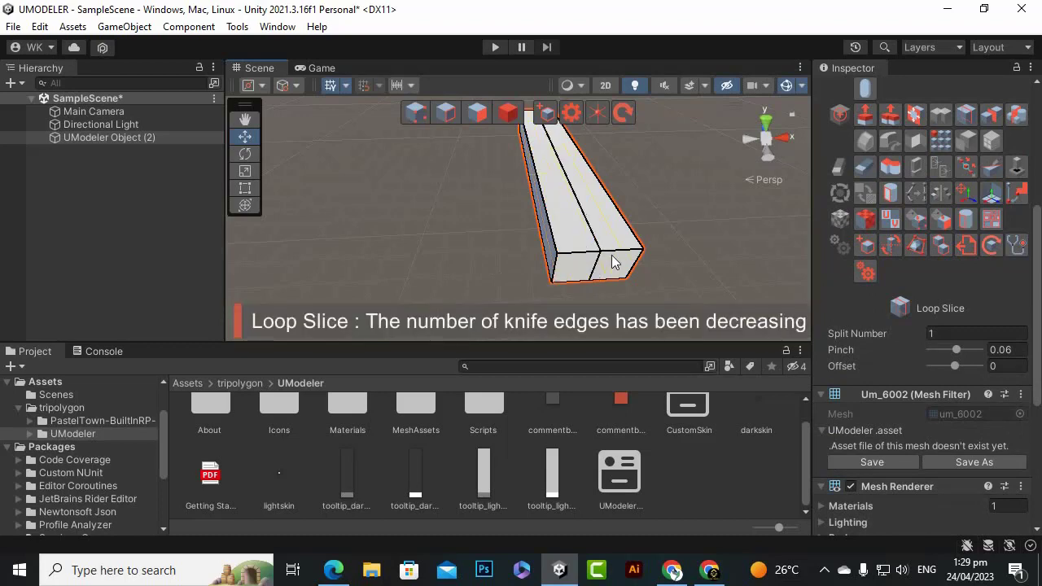
left_click(446, 112)
left_click(563, 196)
scroll(418, 252, "down", 3)
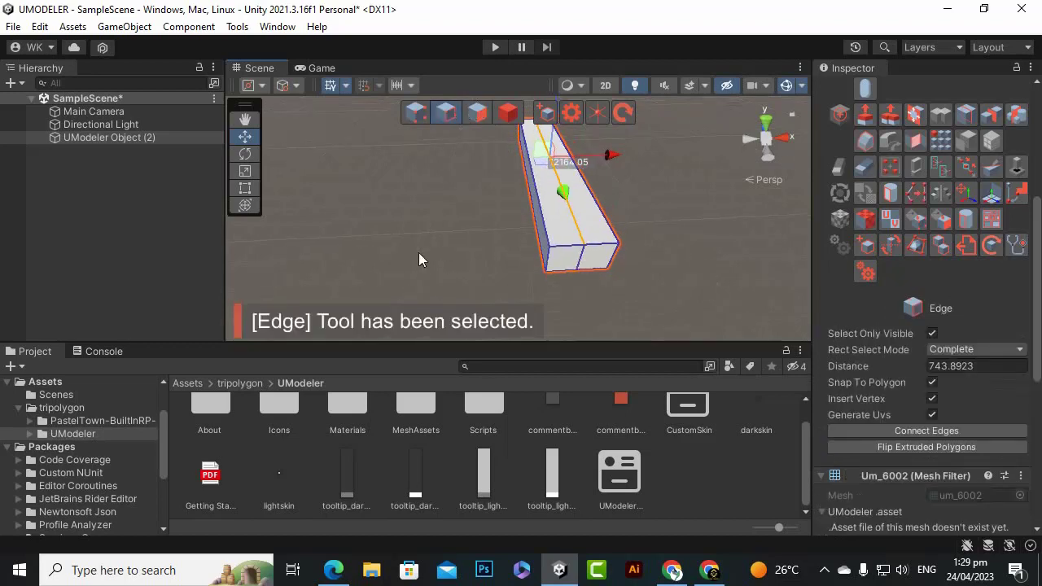
left_click_drag(544, 145, 544, 130)
scroll(683, 251, "up", 3)
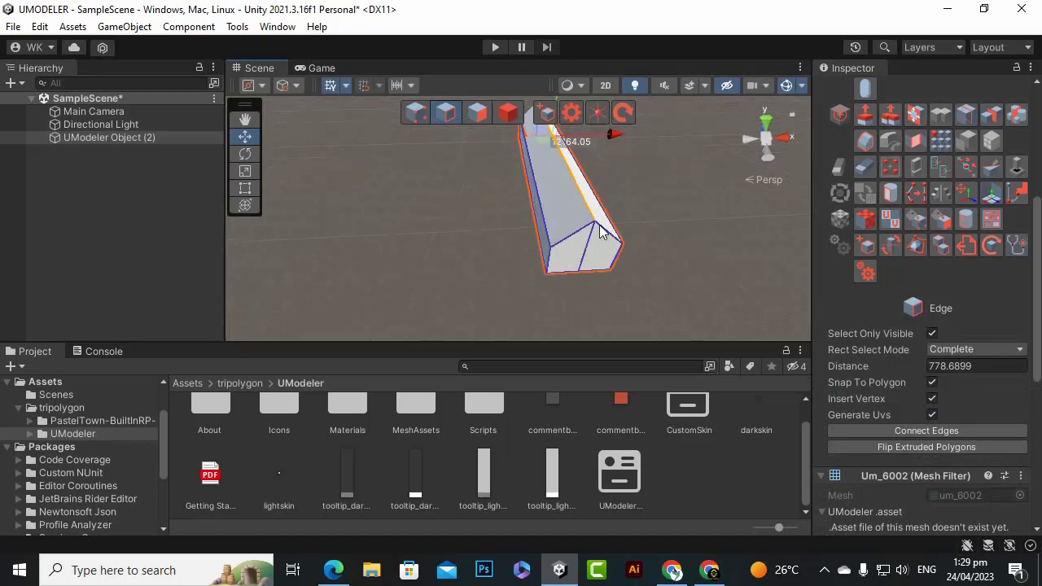
Create a polygon group named "roof" from the two sloping roof polygons.
left_click_drag(430, 246, 519, 183, "alt")
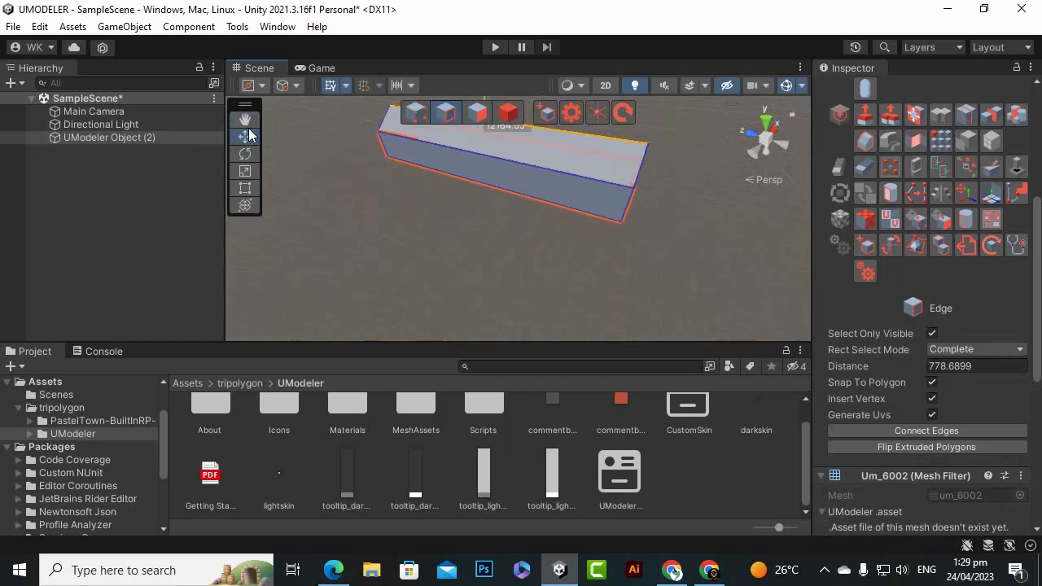
key("q")
left_click_drag(589, 247, 564, 295)
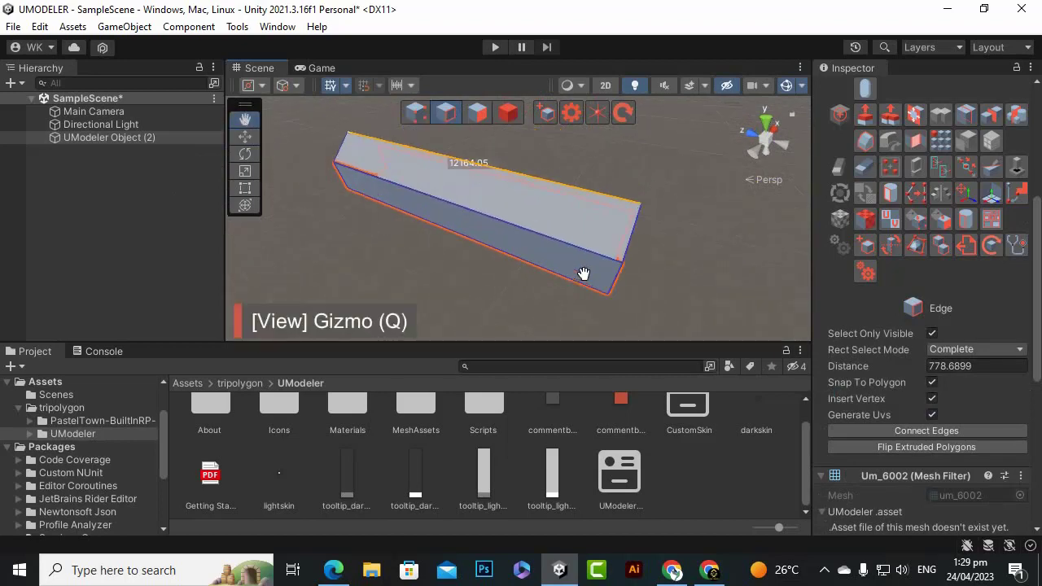
left_click_drag(495, 221, 576, 189, "alt")
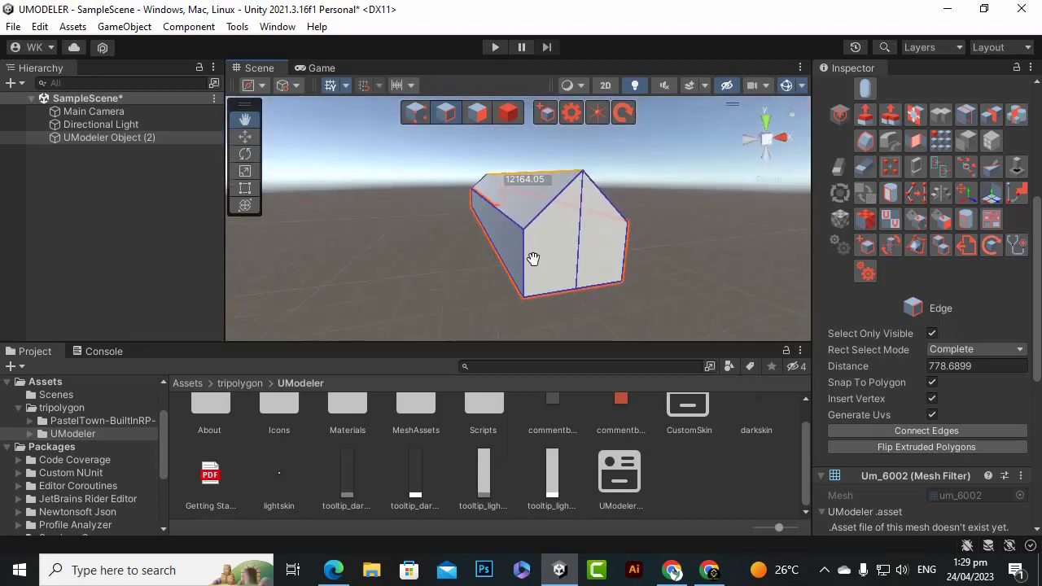
left_click(508, 112)
key("3")
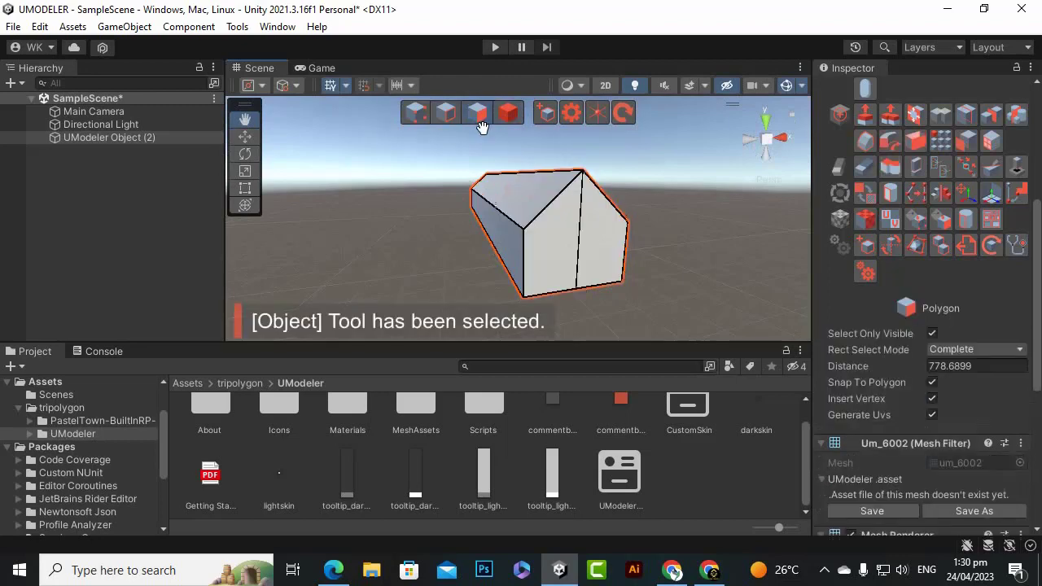
left_click_drag(653, 255, 543, 209, "alt")
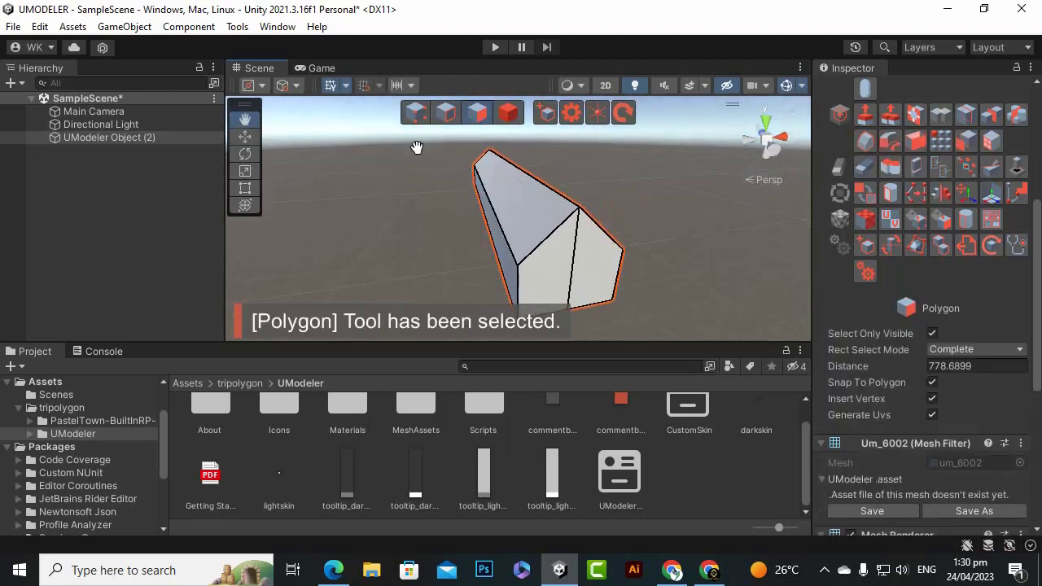
left_click(244, 136)
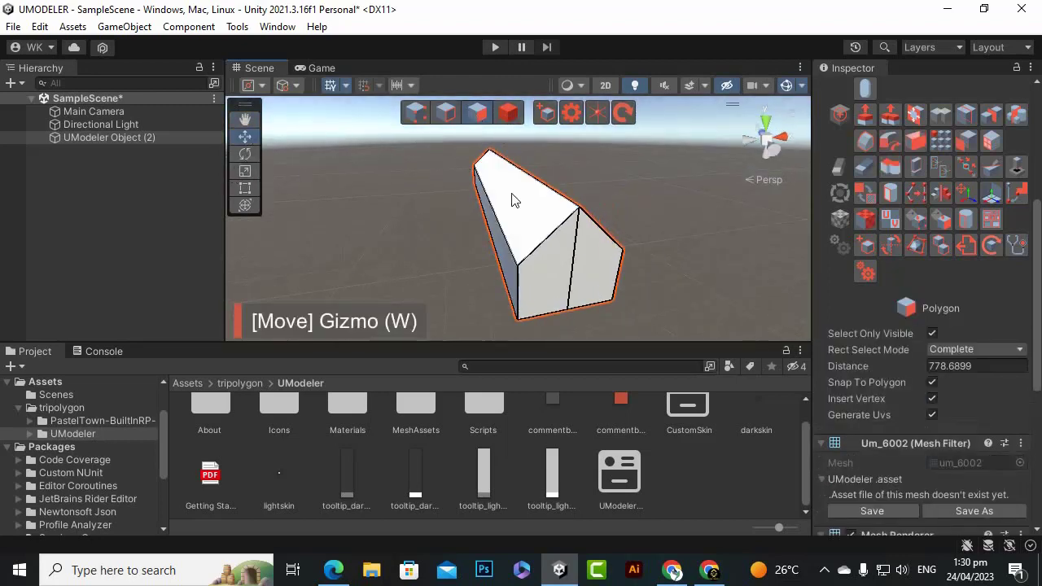
left_click(519, 214)
left_click_drag(715, 219, 634, 272, "alt")
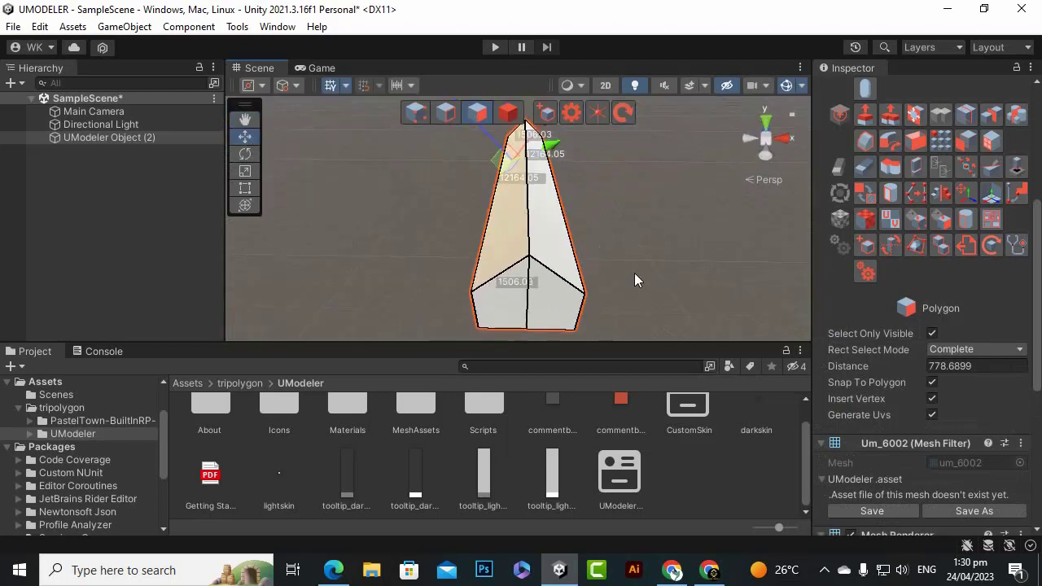
left_click(559, 252, "shift")
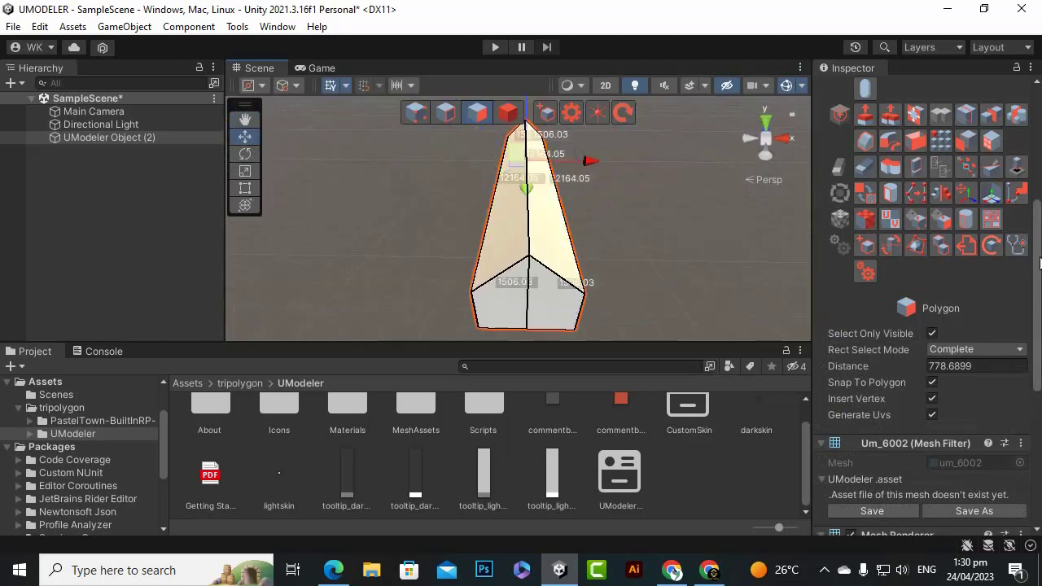
left_click(940, 244)
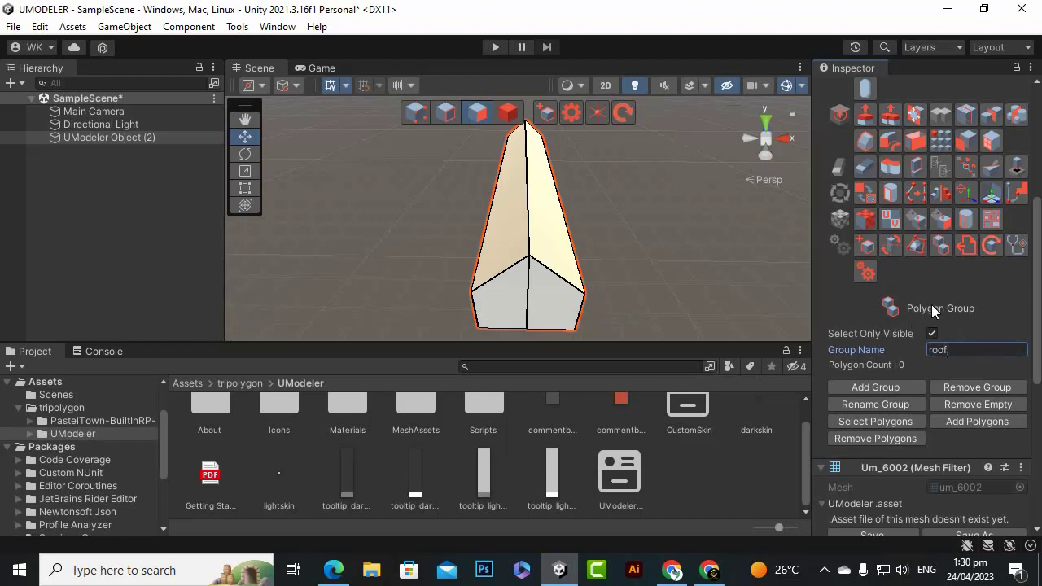
left_click(868, 389)
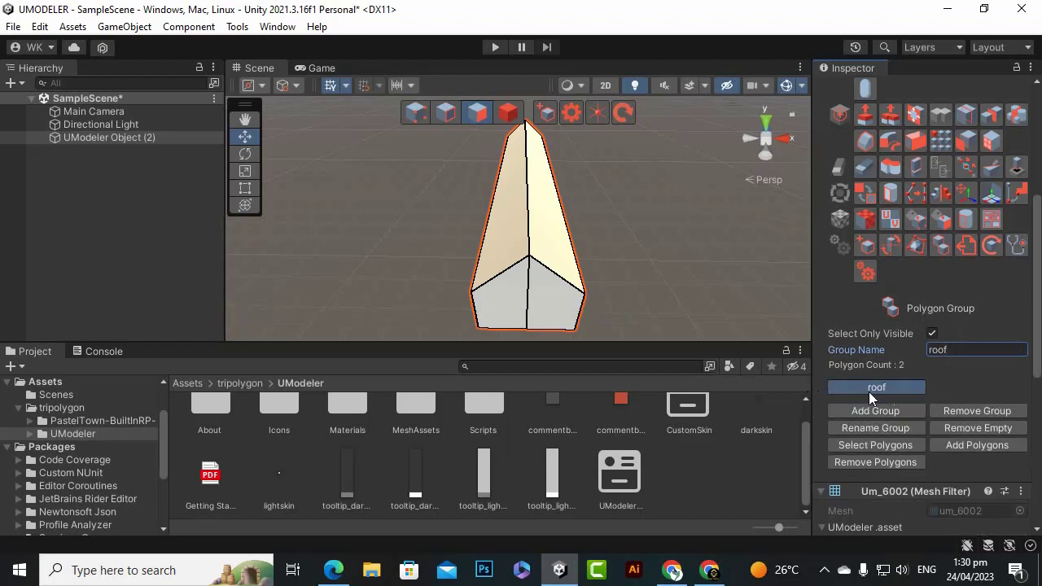
Create a polygon group named "door" from the two front wall polygons of the house.
scroll(530, 228, "down", 2)
left_click(551, 292)
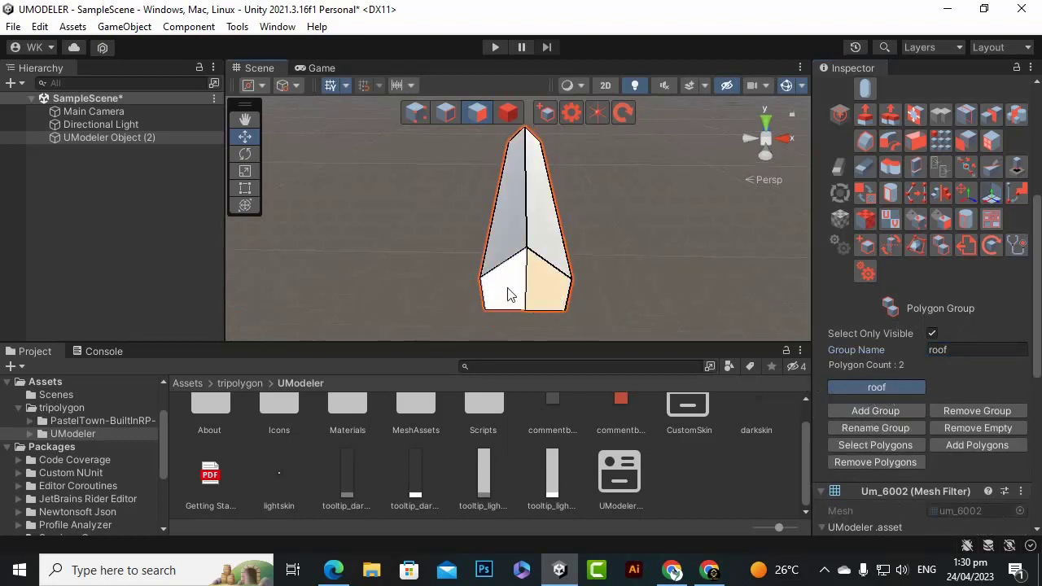
left_click(507, 294)
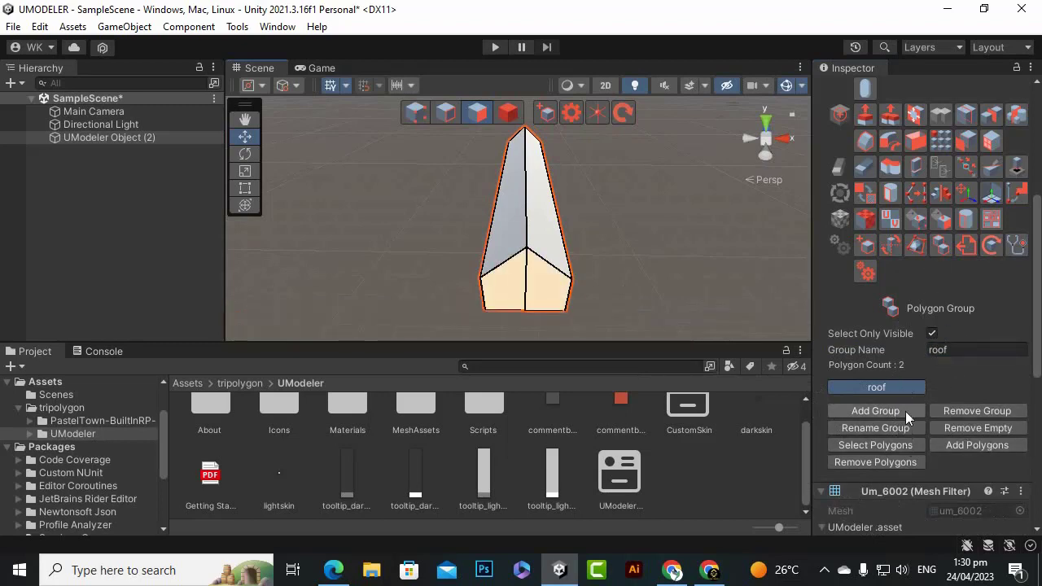
left_click(967, 355)
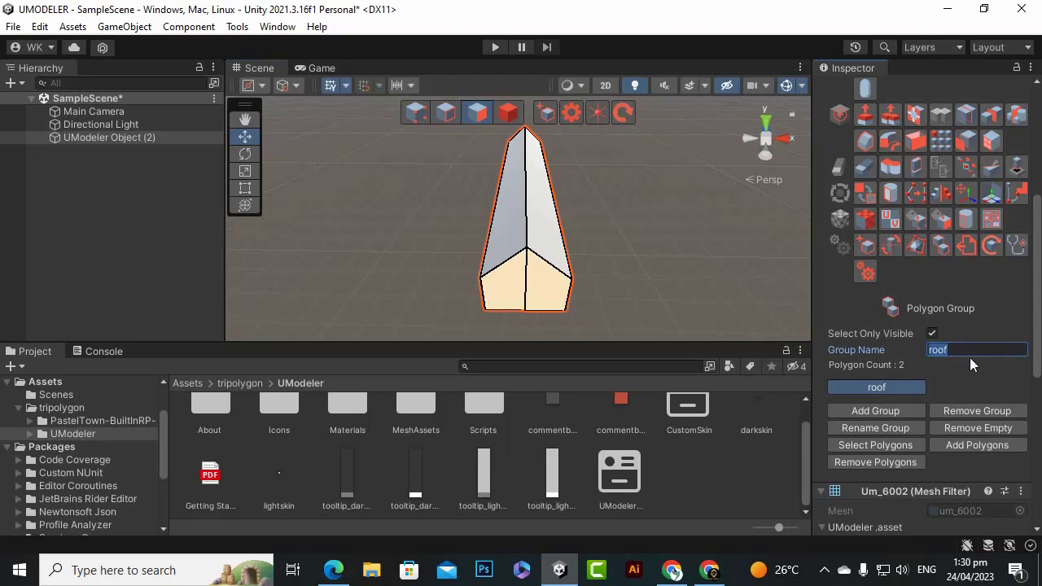
type("door")
left_click(888, 409)
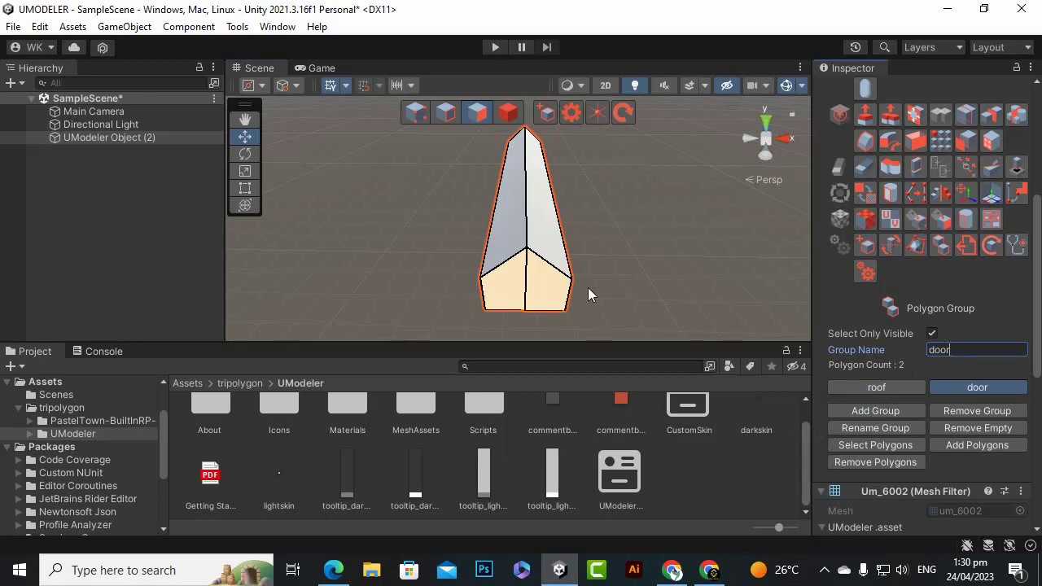
Leave the polygon group editing for Object mode and start the Export tool on the house.
left_click_drag(526, 288, 651, 221, "alt")
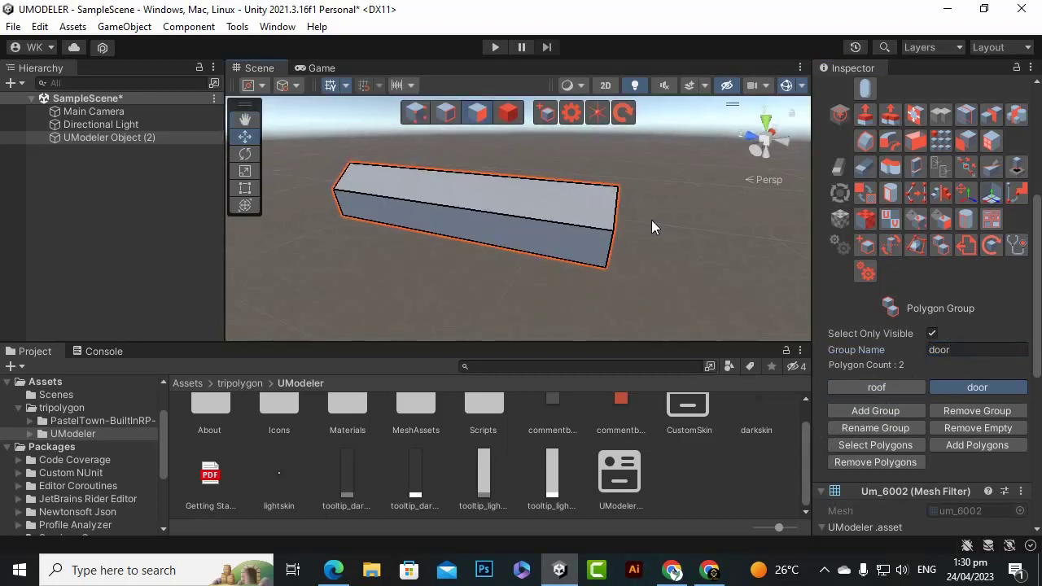
left_click(568, 242)
left_click_drag(443, 269, 647, 264, "alt")
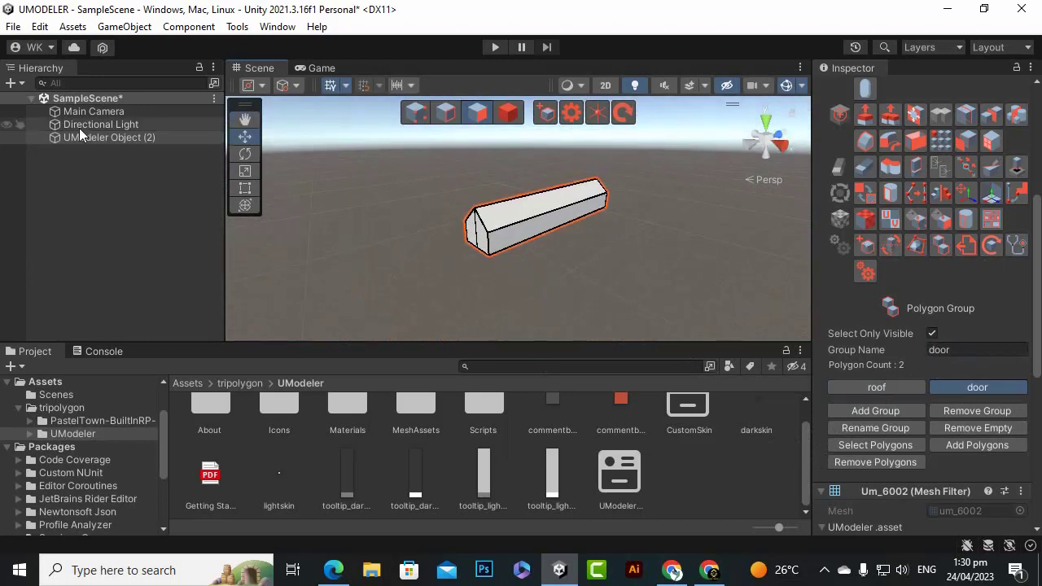
left_click(508, 116)
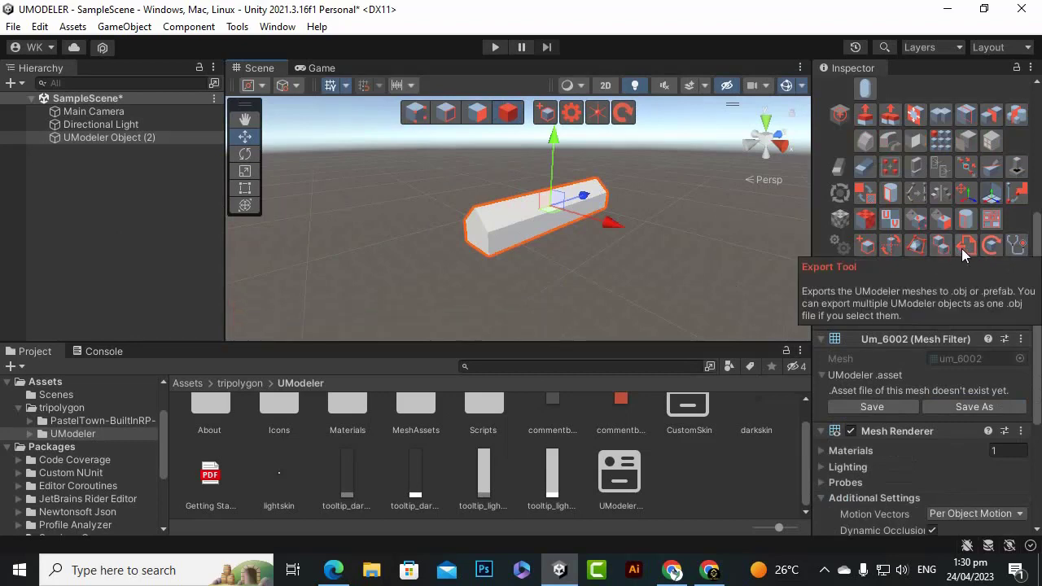
scroll(552, 240, "up", 2)
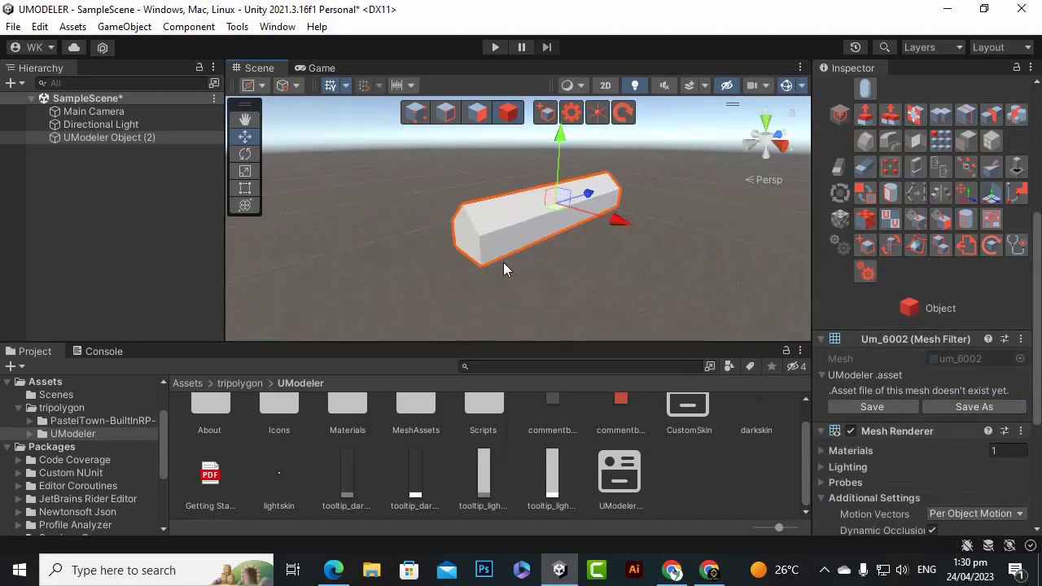
left_click_drag(503, 269, 925, 285, "alt")
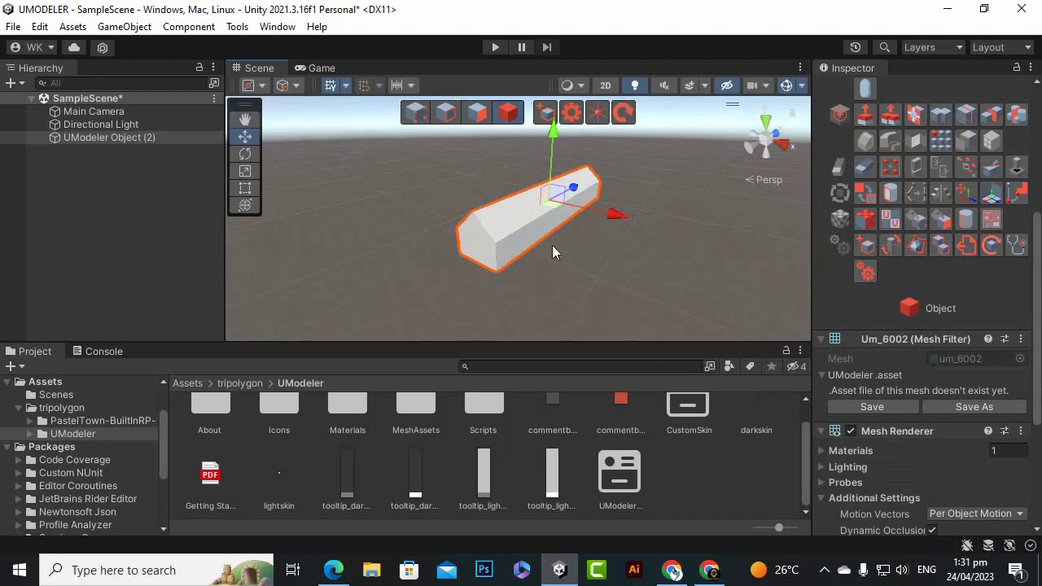
left_click(968, 246)
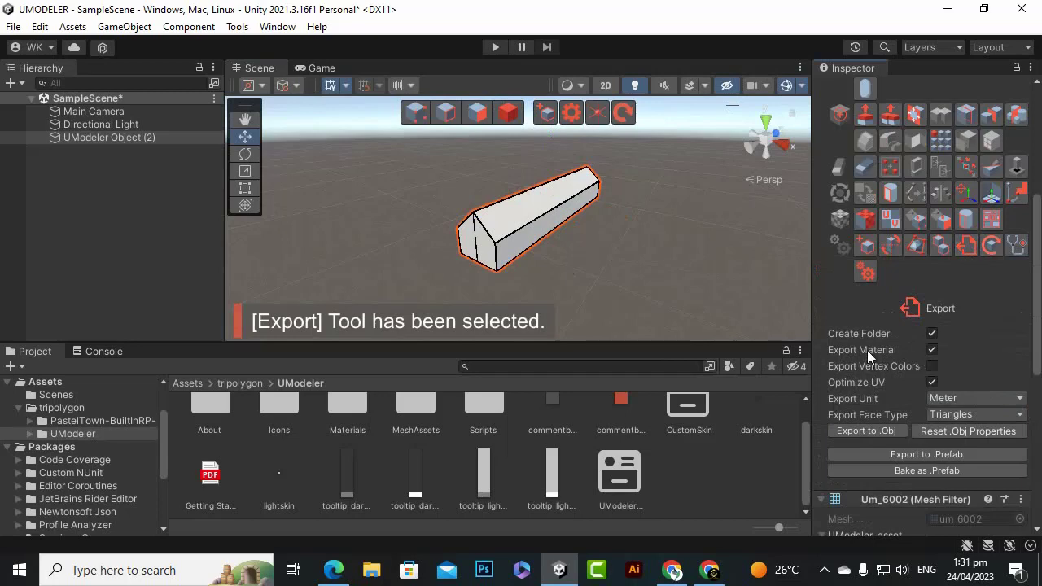
Examine the OBJ export options and the available export units.
scroll(921, 311, "down", 3)
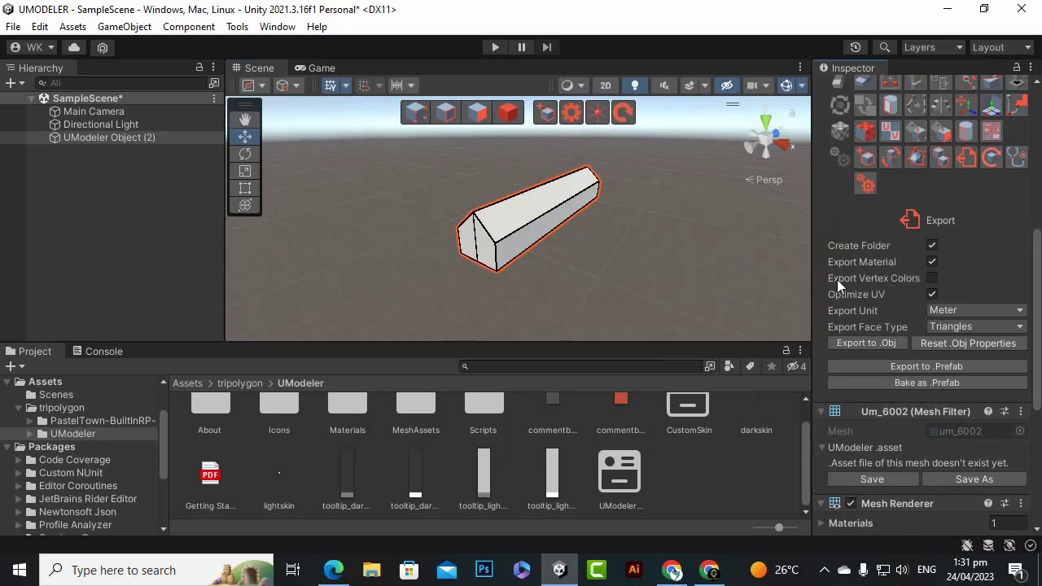
mouse_move(918, 282)
mouse_move(844, 302)
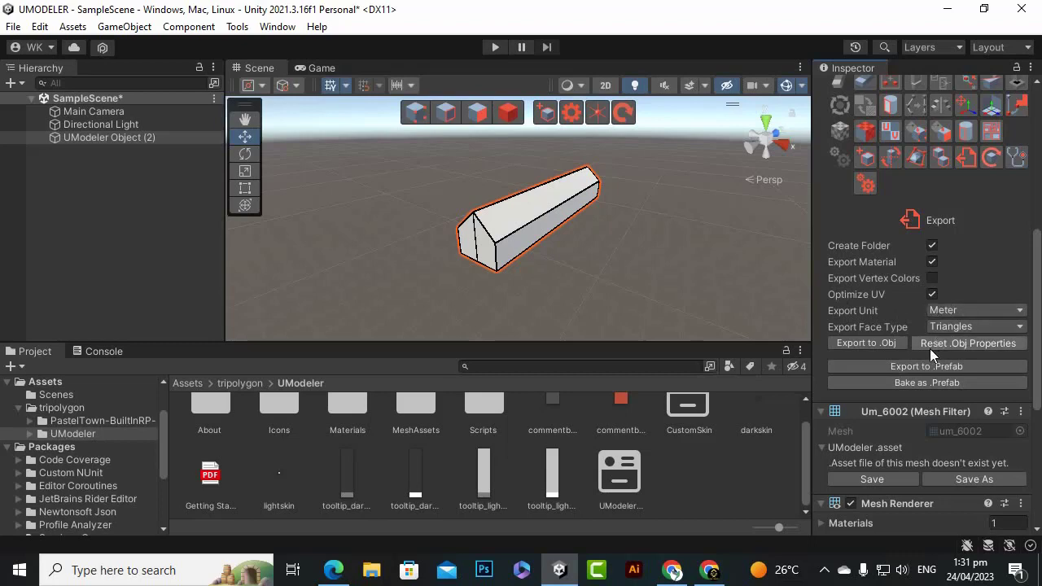
left_click(966, 312)
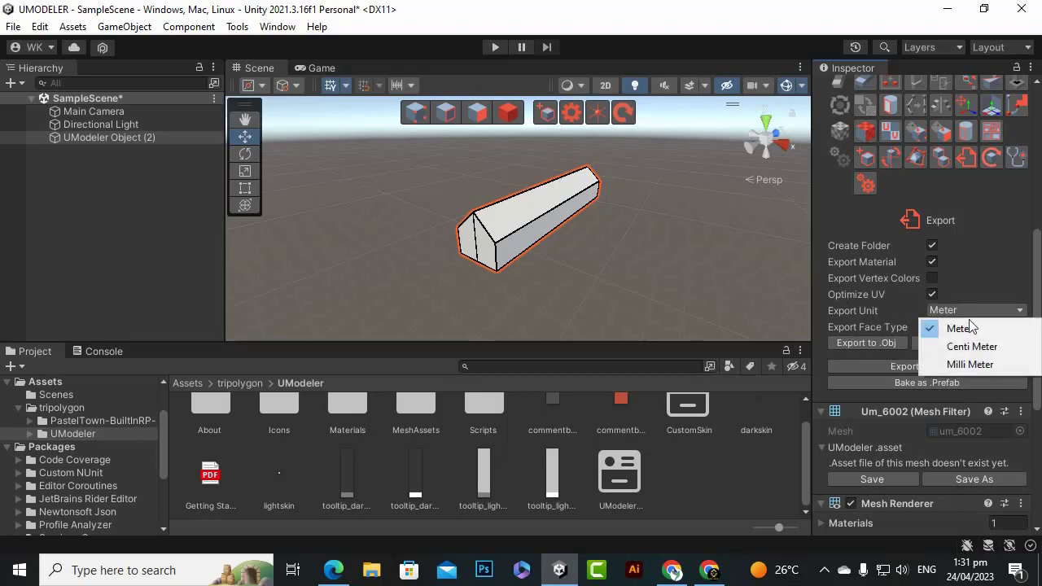
left_click(1008, 284)
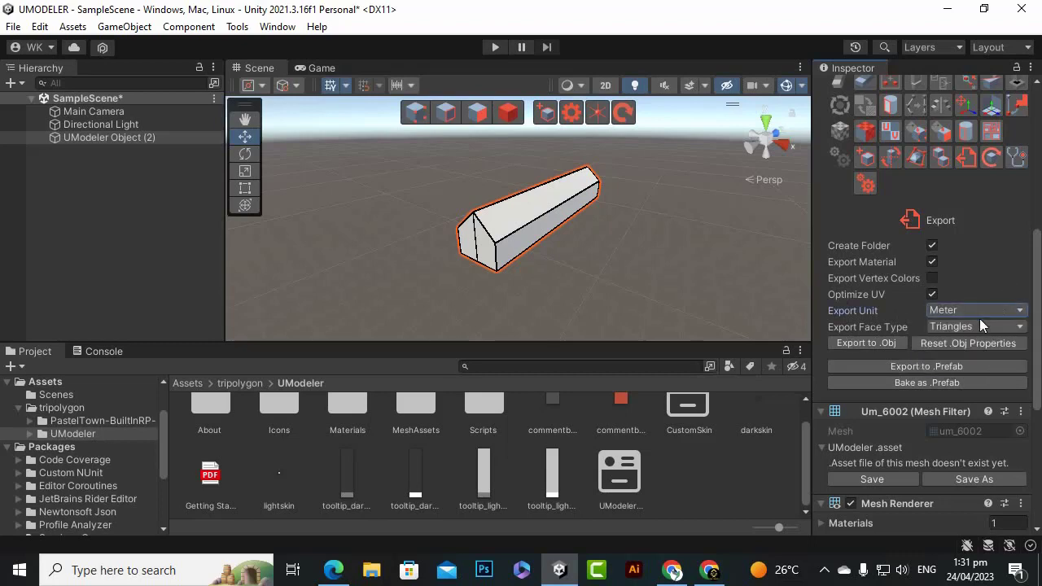
left_click(980, 313)
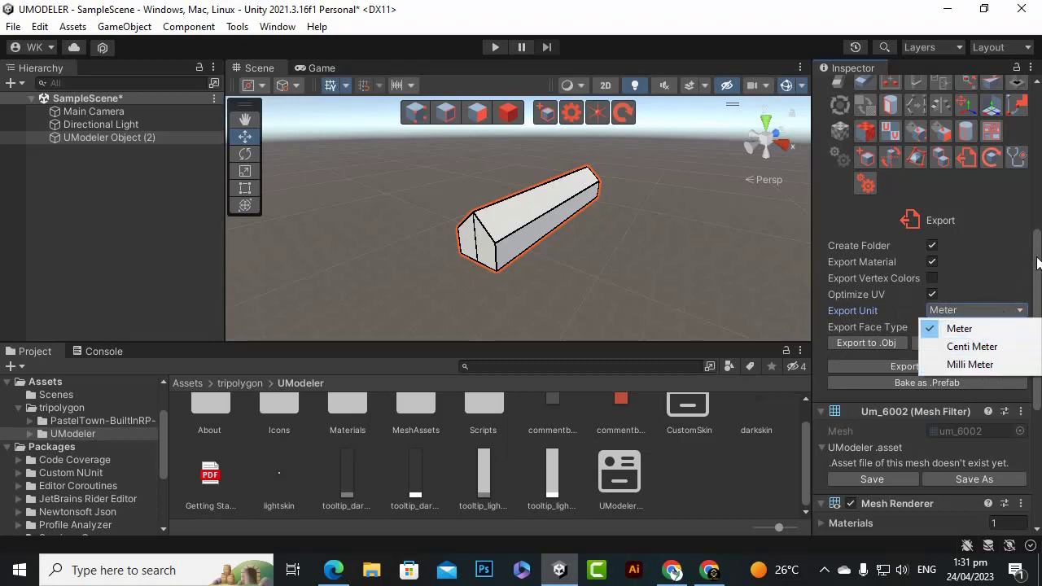
left_click(1035, 266)
Try Polygons and Quads as the export face type, and return it to Triangles.
left_click(981, 328)
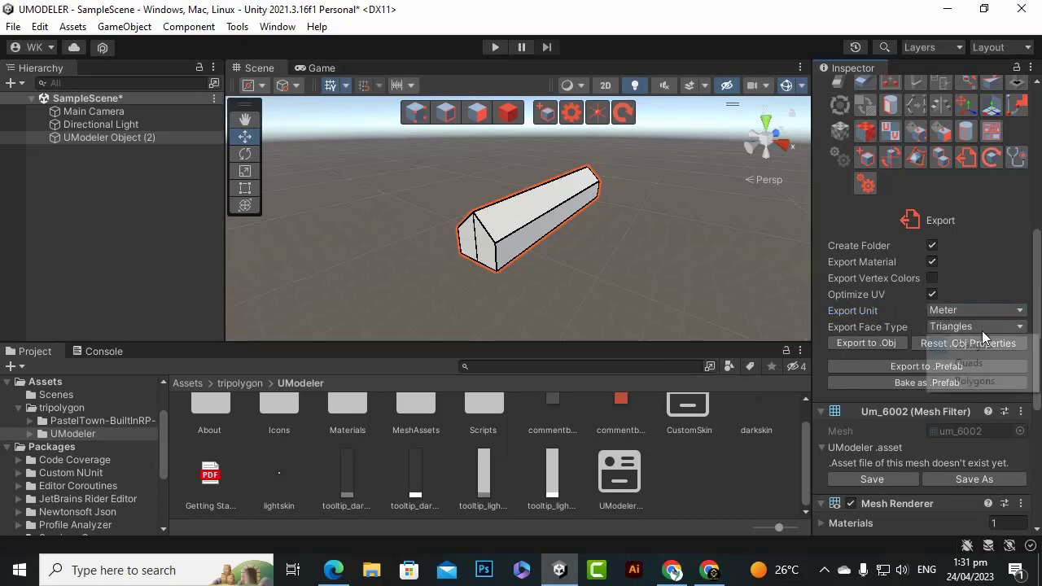
left_click(980, 381)
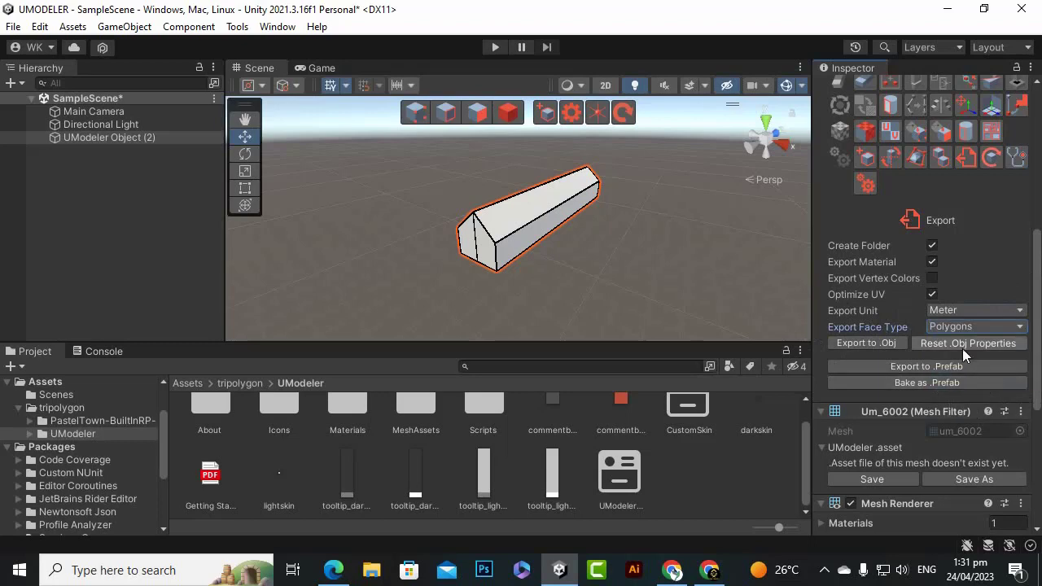
left_click(969, 326)
left_click(969, 364)
left_click(966, 326)
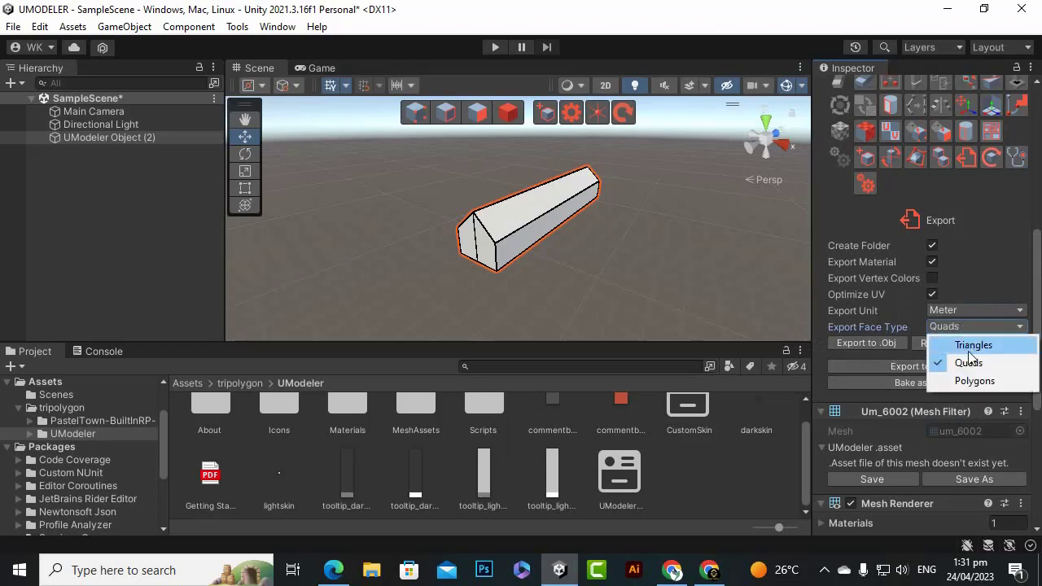
left_click(945, 345)
Export the house as UModelerObject(2).obj to the Desktop.
scroll(887, 279, "down", 1)
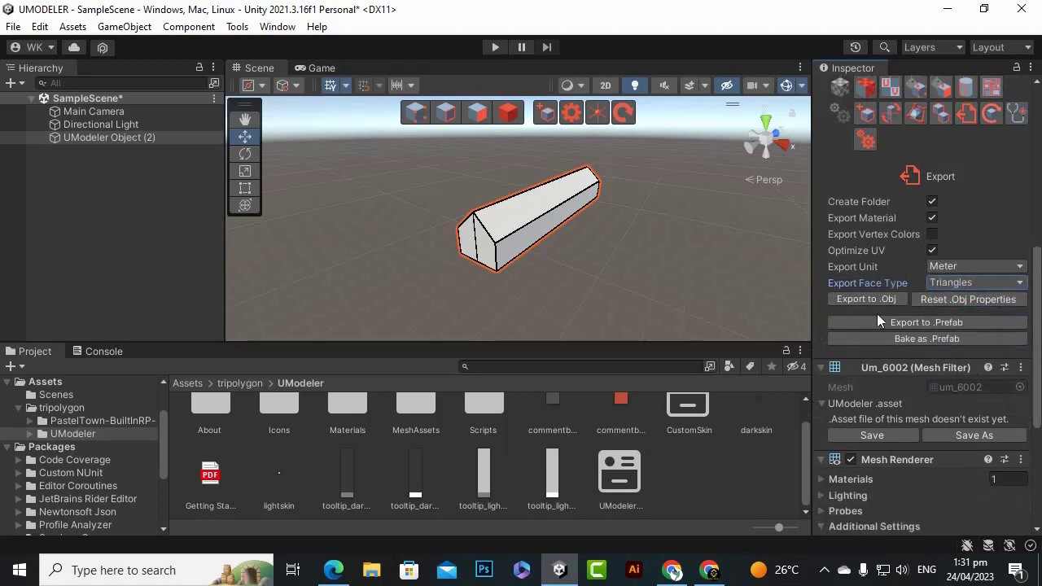
left_click(954, 324)
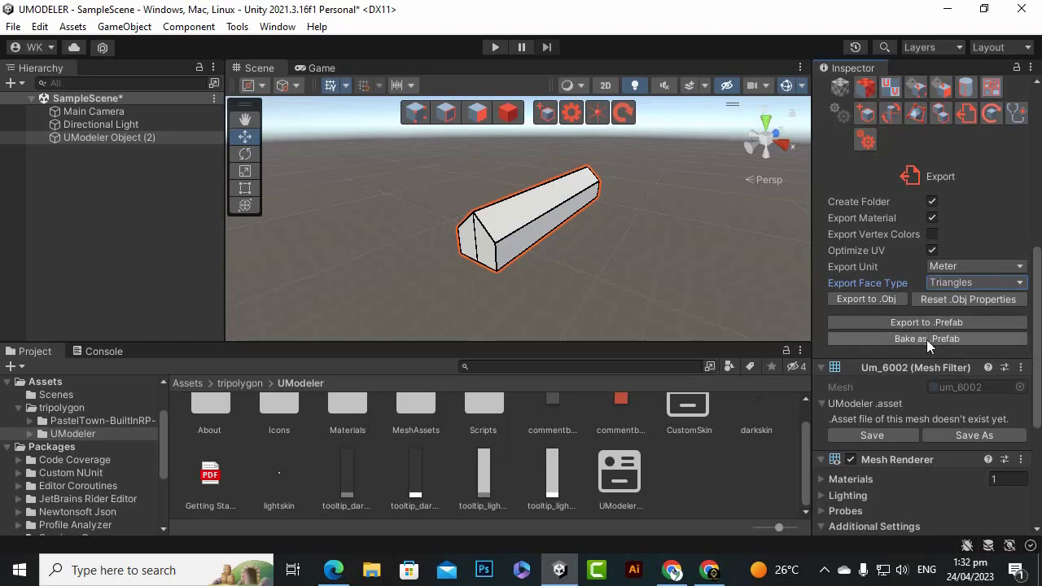
left_click(882, 300)
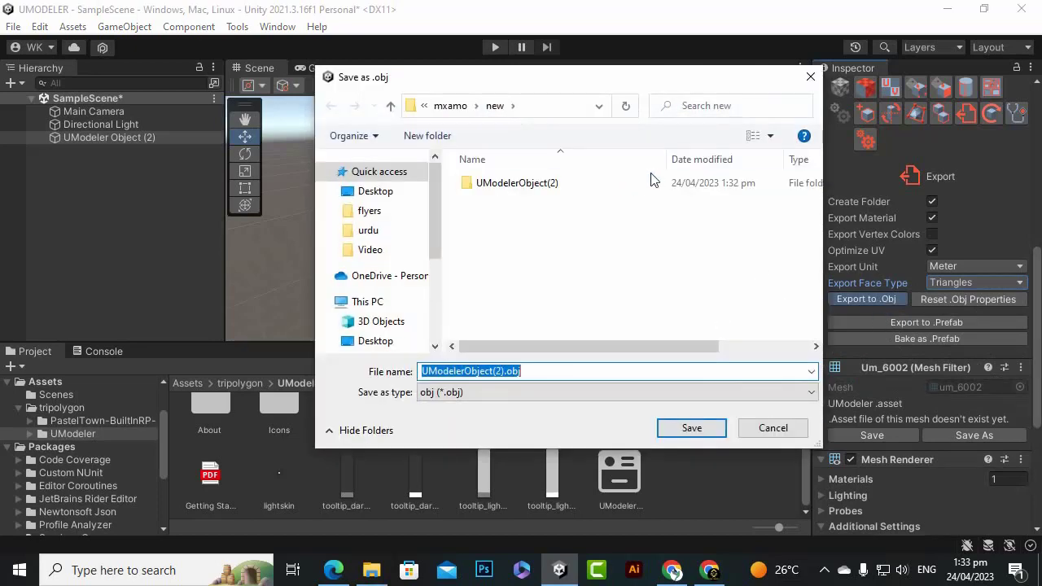
left_click(379, 340)
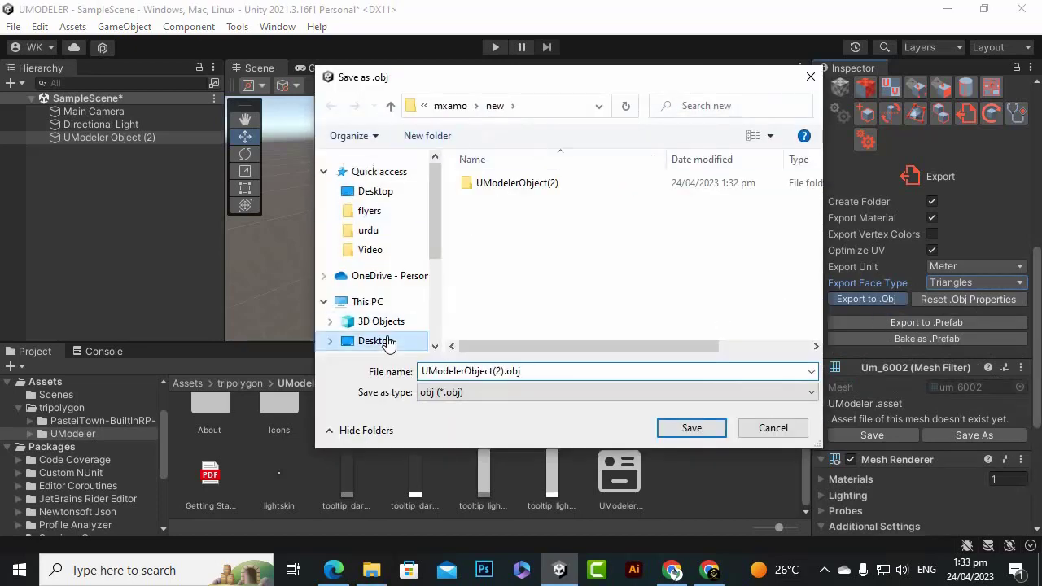
left_click(692, 429)
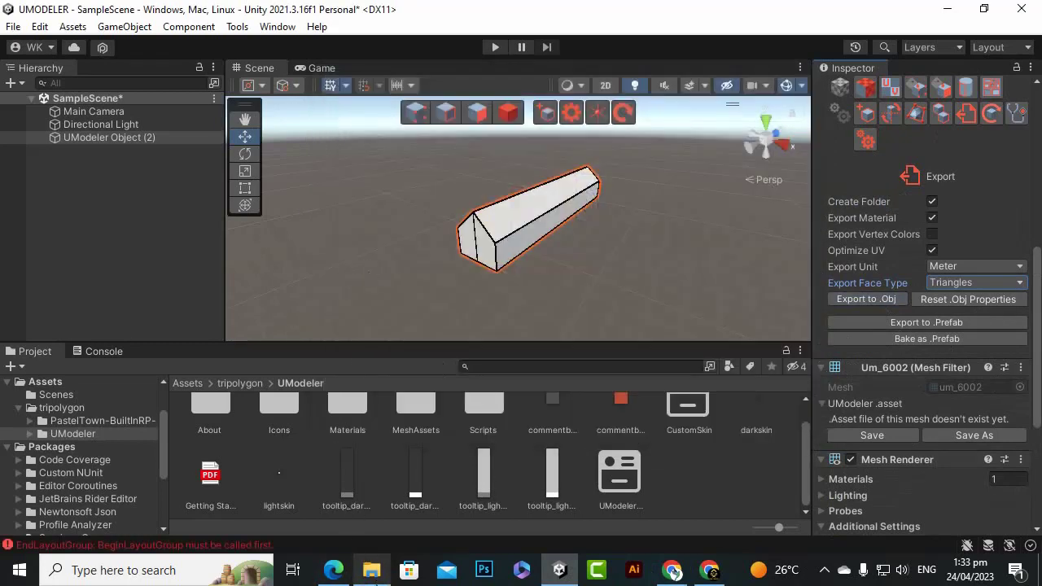
Open the exported UModelerObject(2) folder in File Explorer and inspect its ruler grid texture, MTL and OBJ files.
left_click(371, 571)
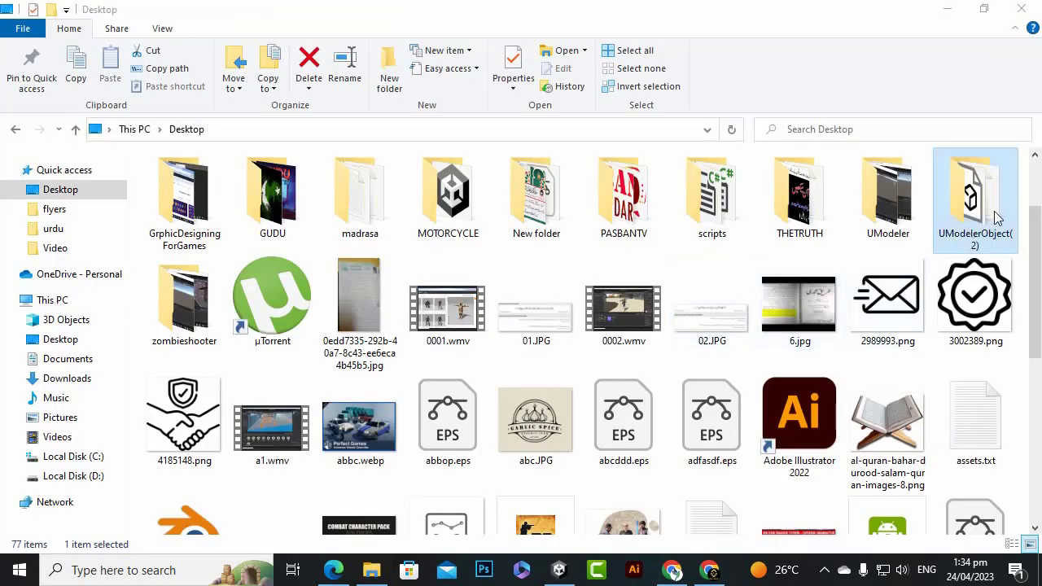
double_click(995, 216)
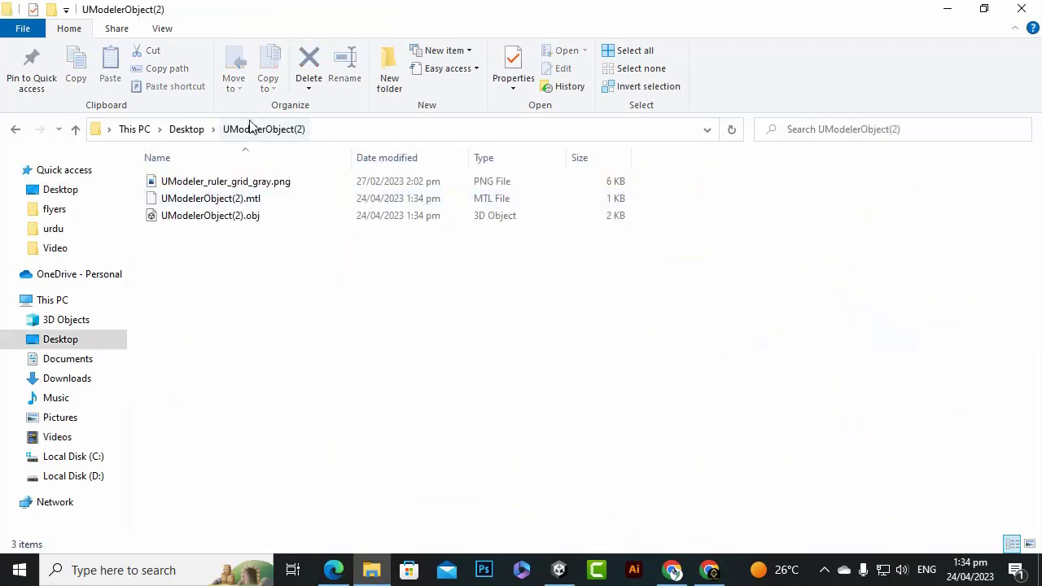
left_click(253, 187)
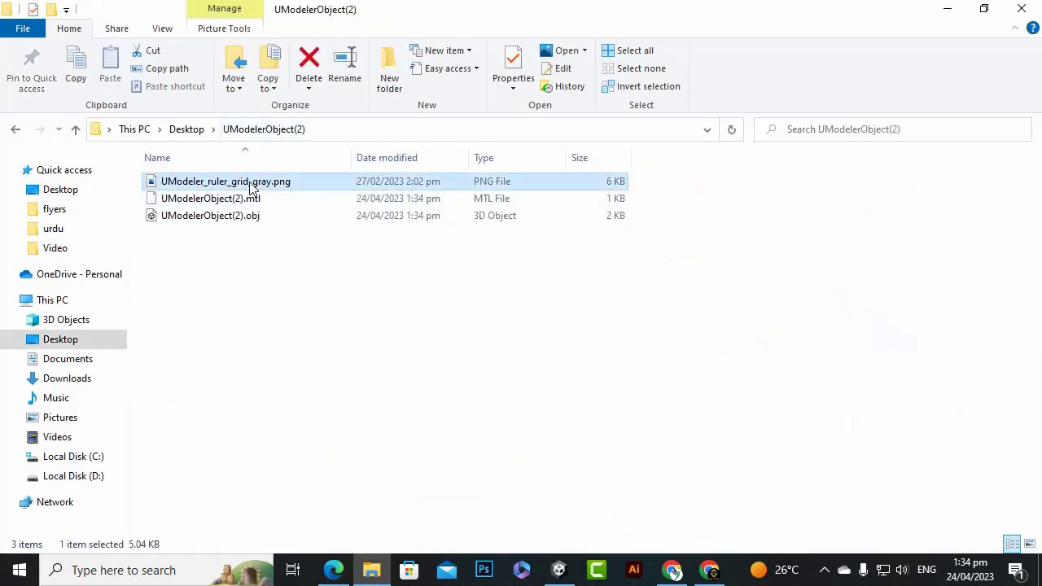
double_click(252, 187)
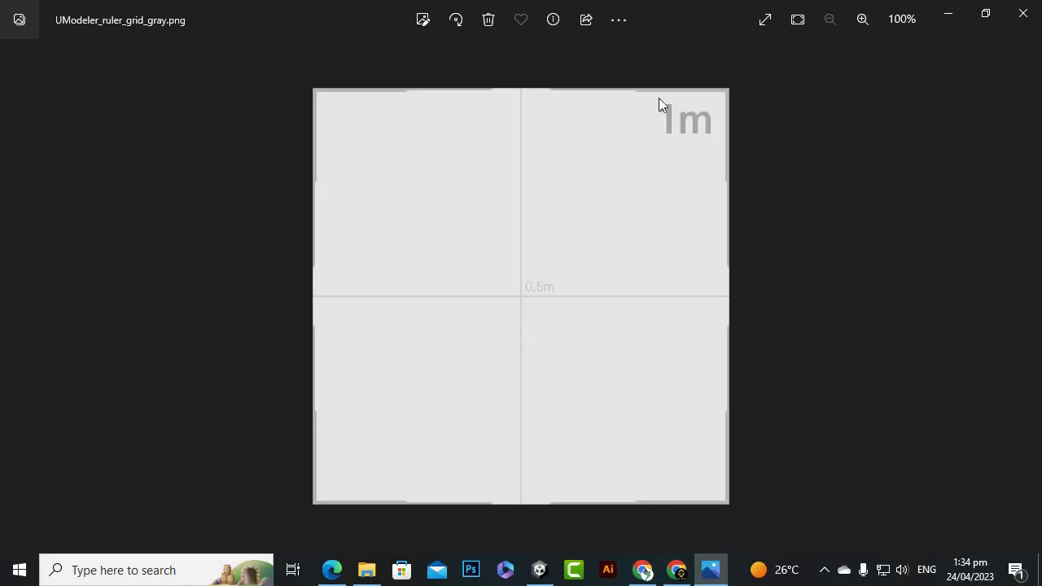
left_click(1022, 13)
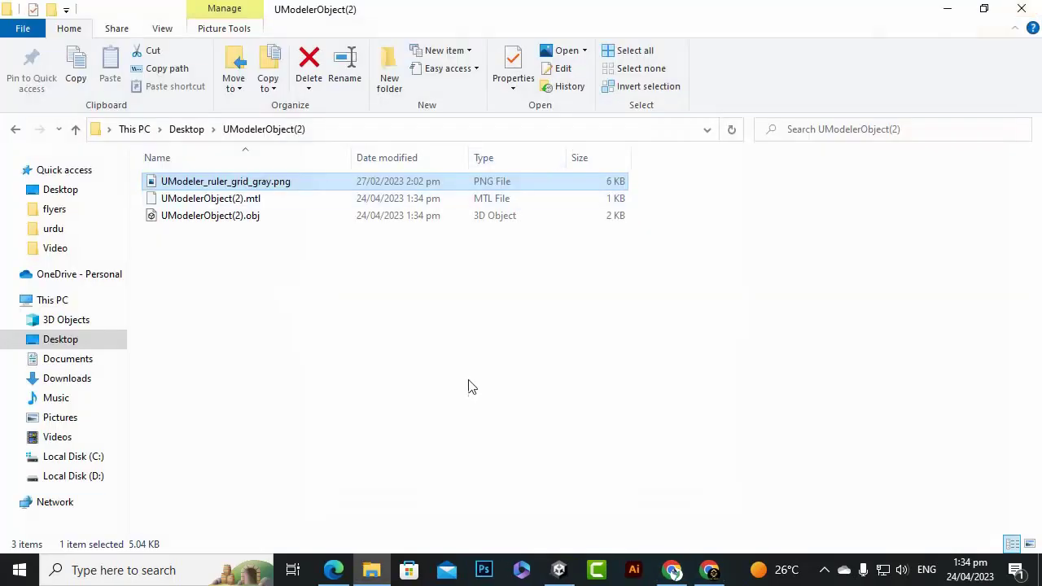
left_click(468, 387)
left_click(218, 218)
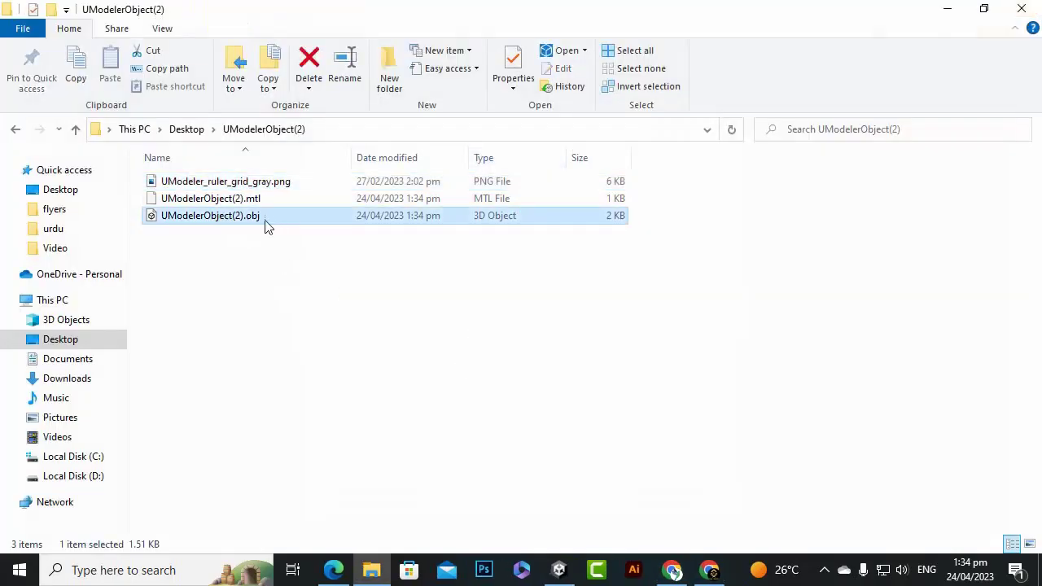
left_click(253, 201)
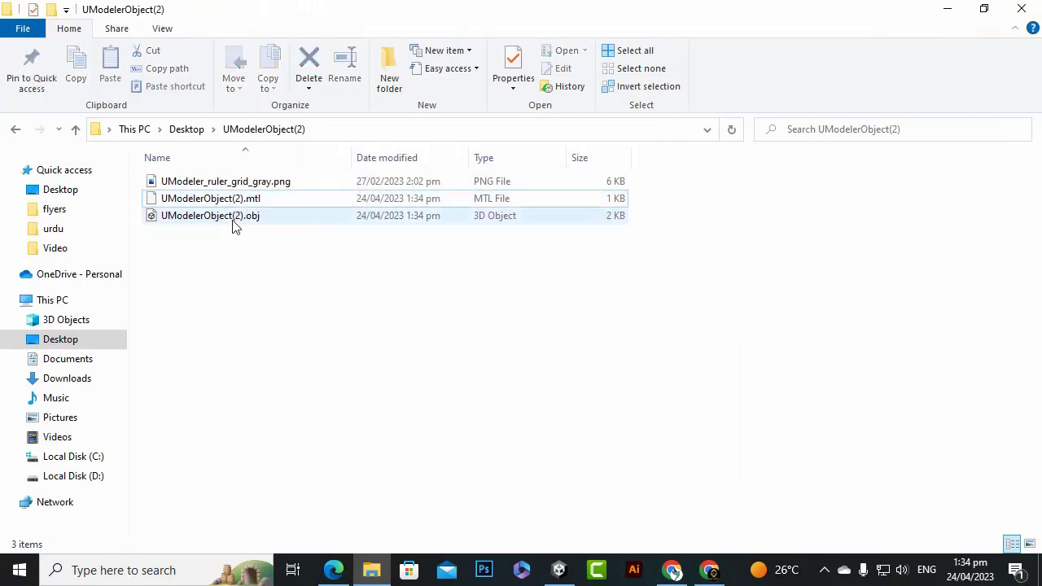
left_click_drag(233, 219, 399, 220)
left_click(412, 256)
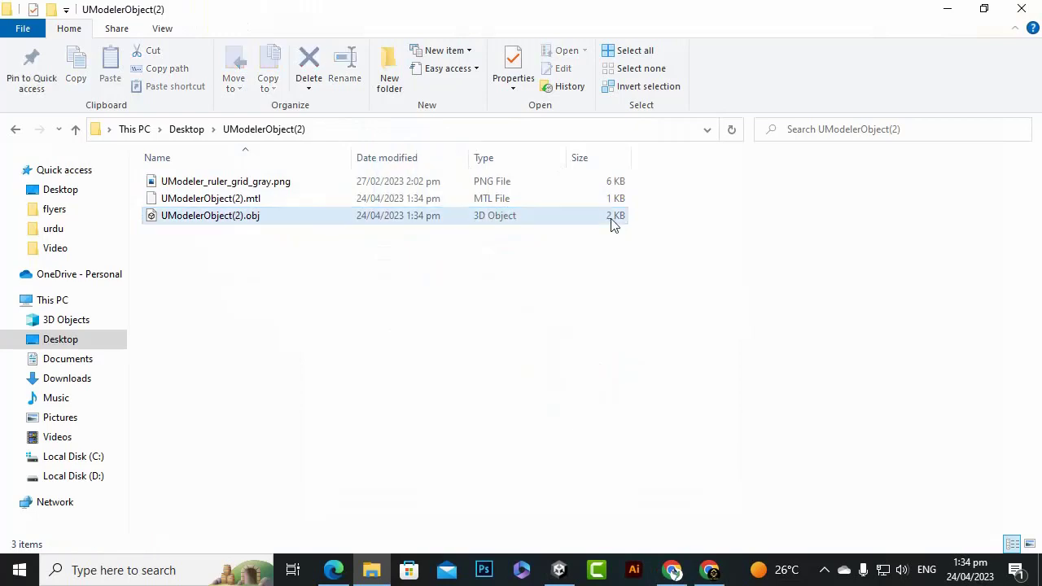
Import UModelerObject(2).obj into the Unity project's UModeler folder and place it in the scene beside the original house.
left_click(250, 221)
left_click_drag(236, 225, 572, 575)
left_click_drag(635, 527, 671, 267)
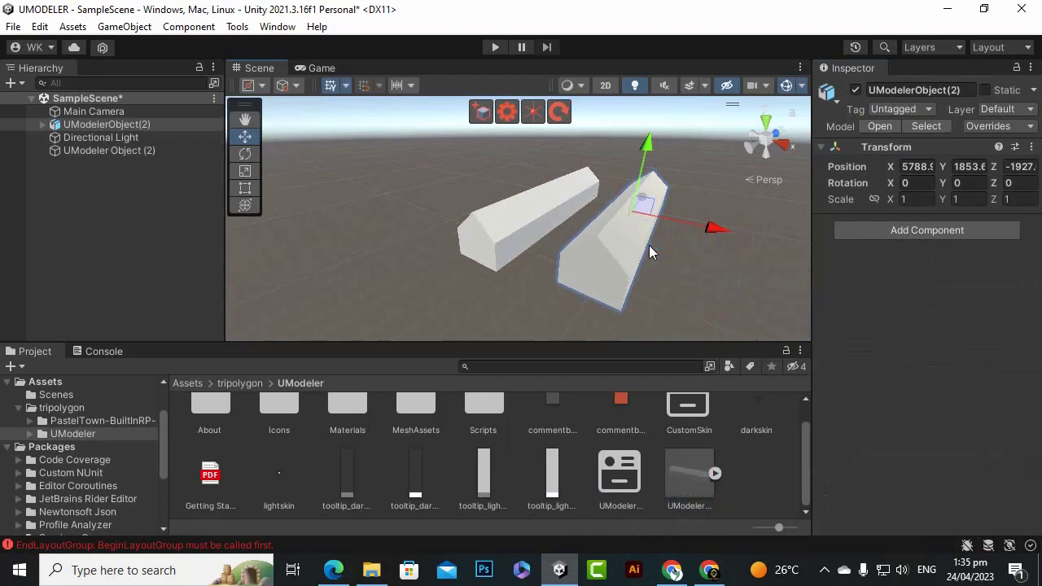
Delete the imported UModelerObject(2) copy from the scene and its OBJ asset from the UModeler project folder.
key("Delete")
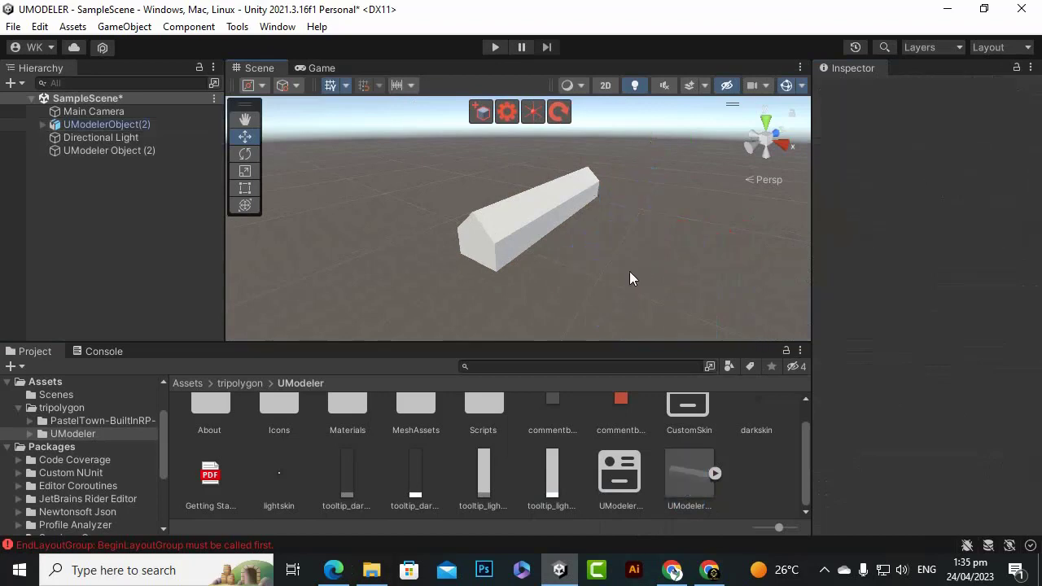
left_click(148, 140)
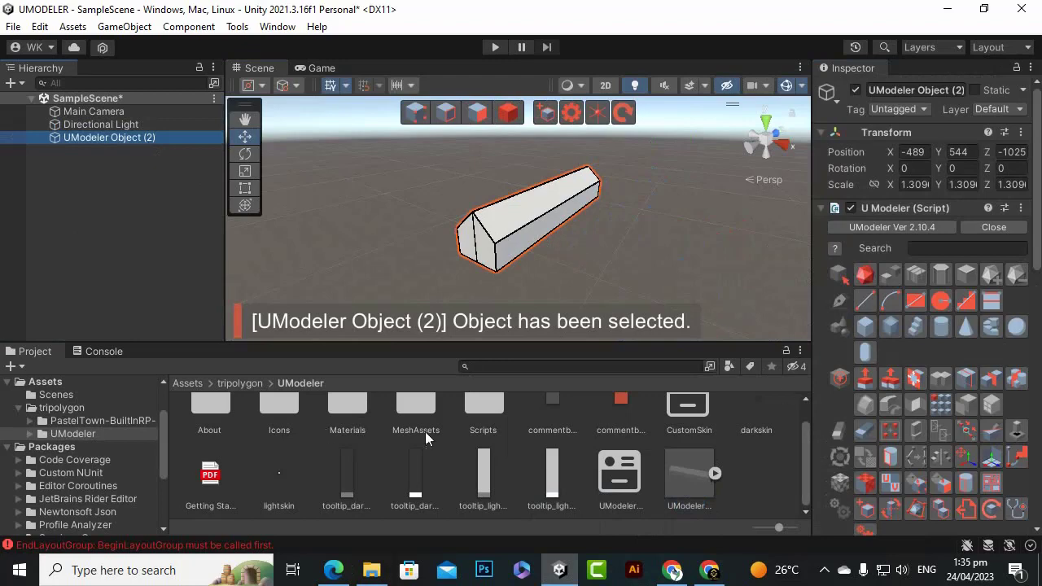
left_click(688, 472)
key("Delete")
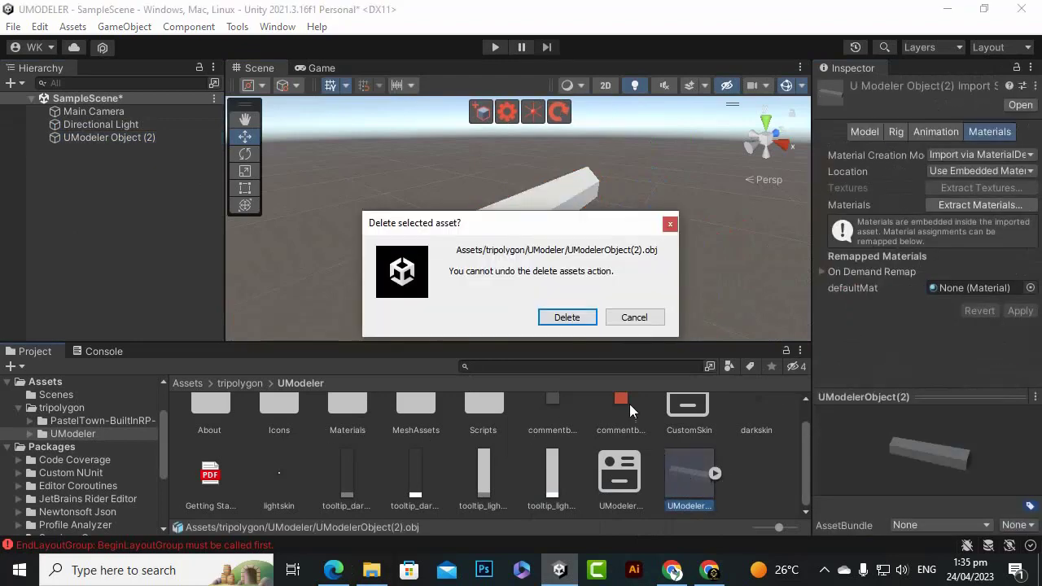
left_click(574, 317)
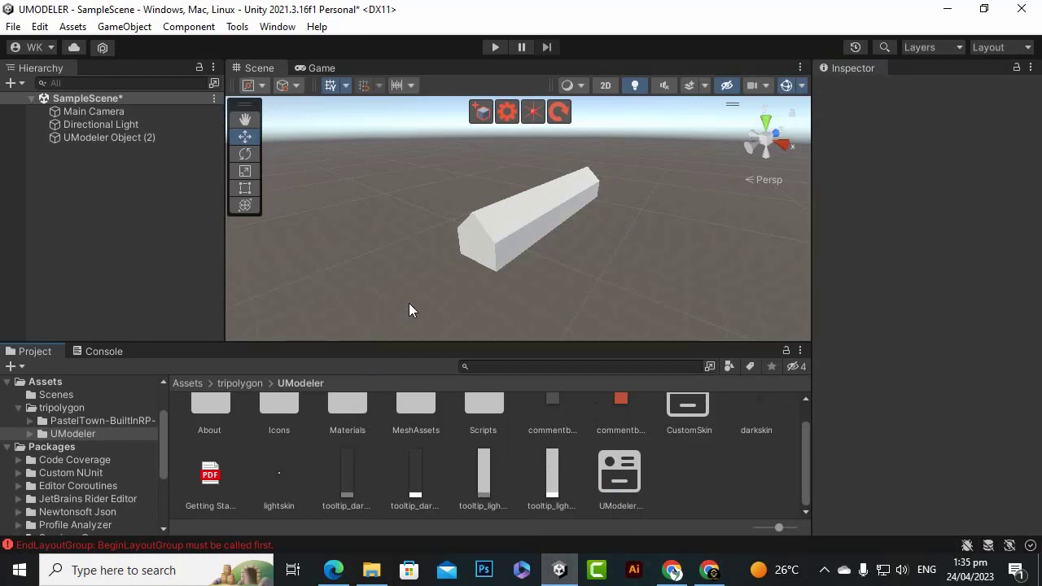
Refresh the remaining house with the Refresh Object tool and review its mesh filter, renderer and collider settings.
left_click(146, 137)
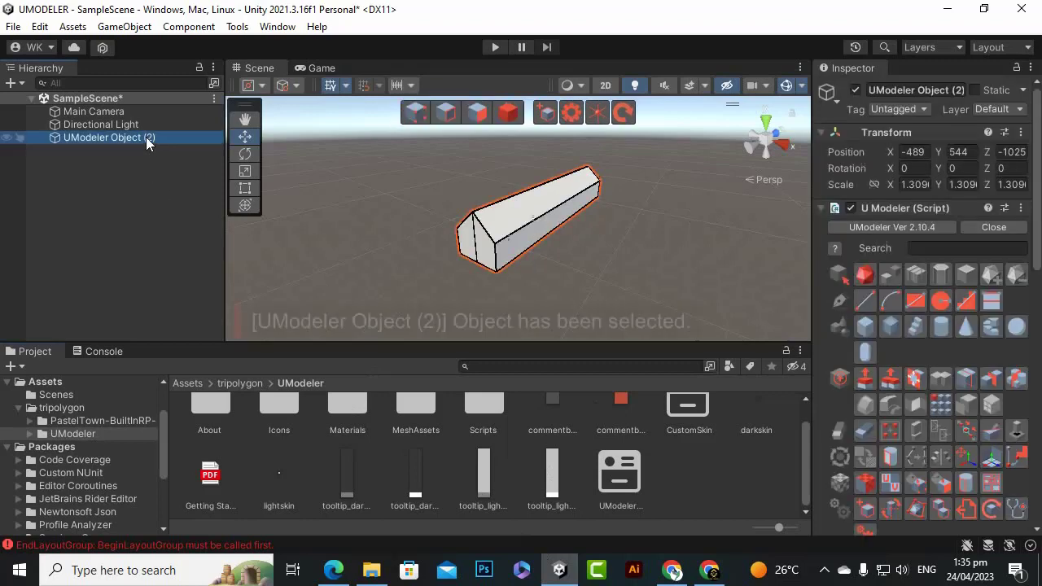
scroll(1024, 421, "down", 10)
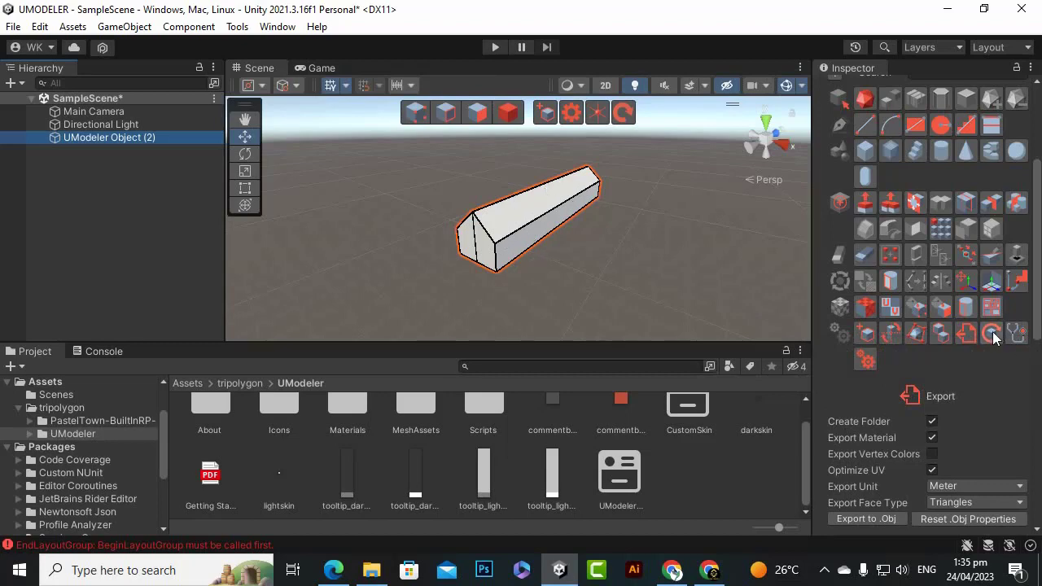
left_click(992, 334)
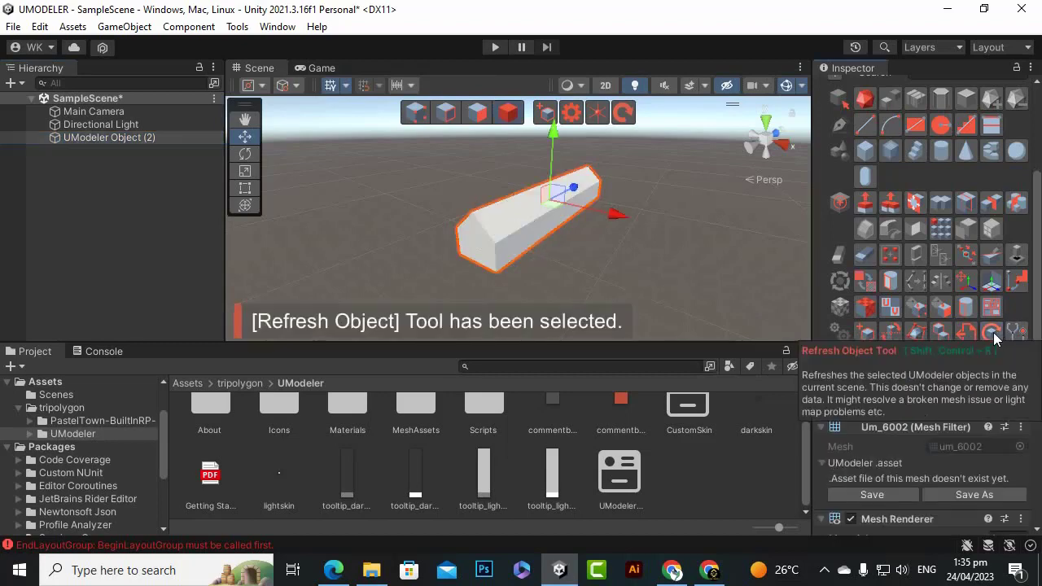
scroll(872, 443, "down", 3)
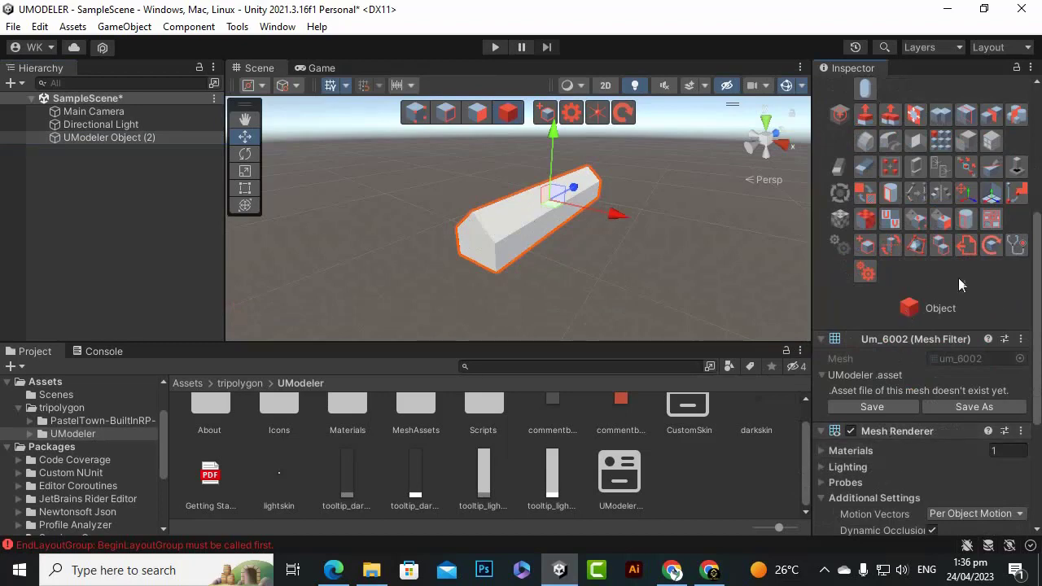
scroll(872, 330, "down", 5)
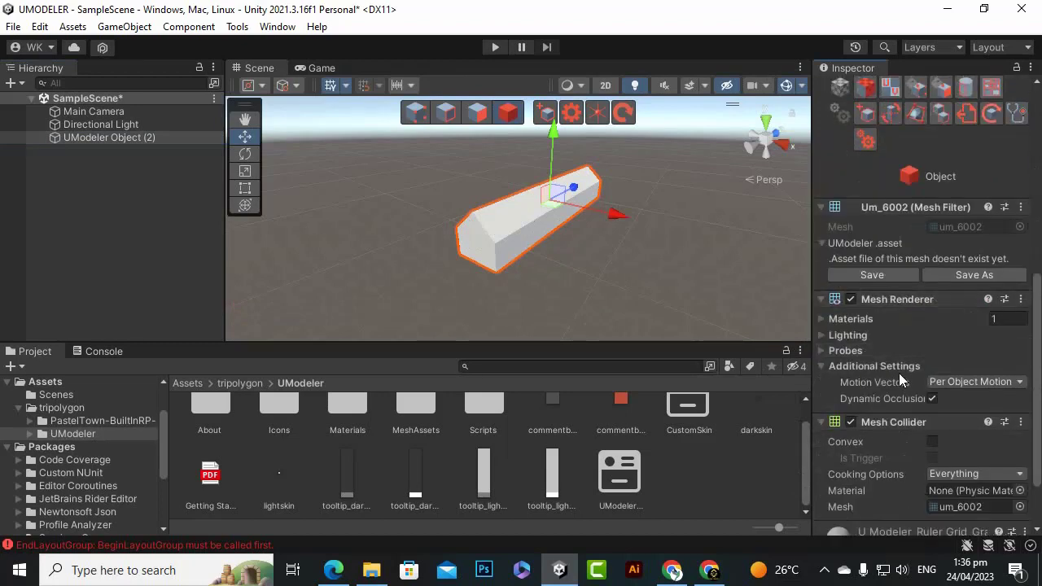
scroll(890, 368, "up", 6)
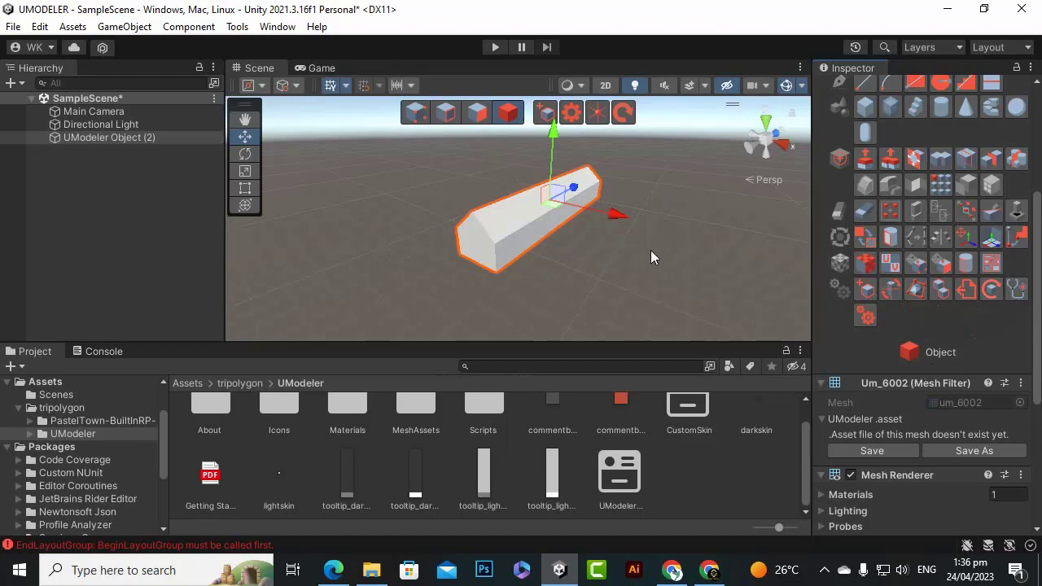
Inspect the Diagnosis tool's options with the house's roof, side and front polygons selected, and return to Object mode.
left_click(1015, 291)
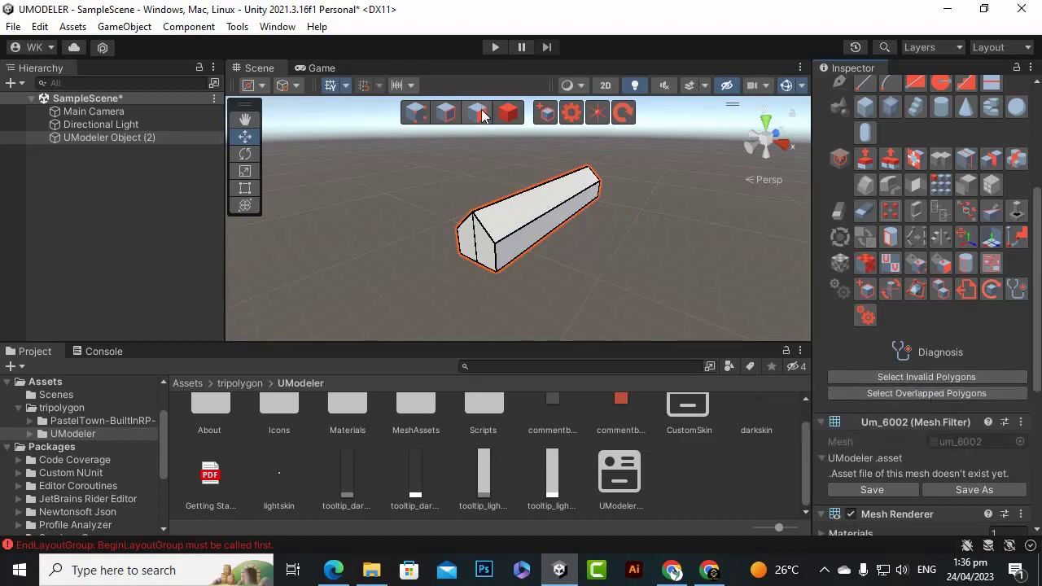
scroll(445, 236, "up", 2)
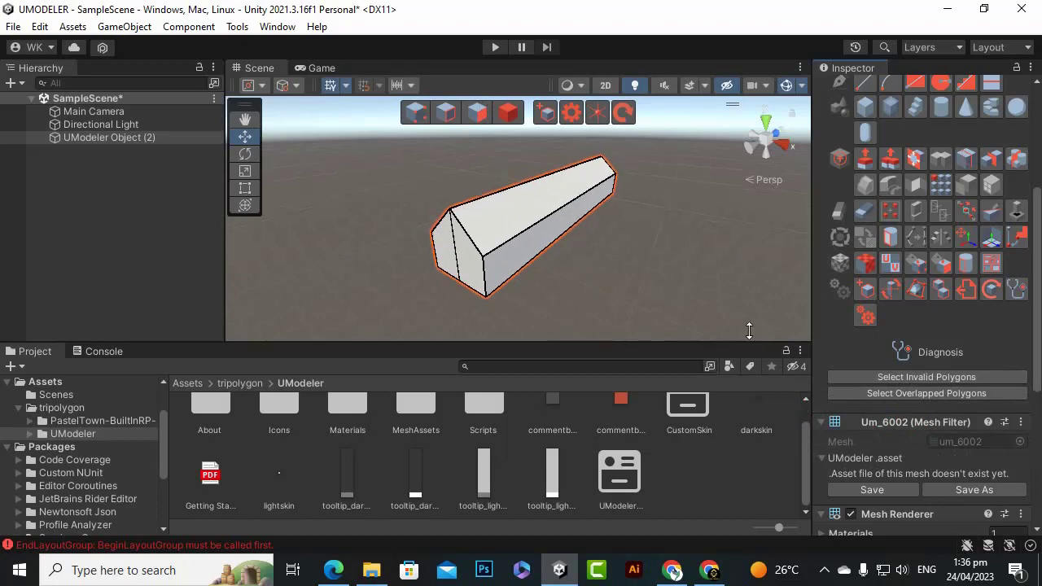
left_click(480, 111)
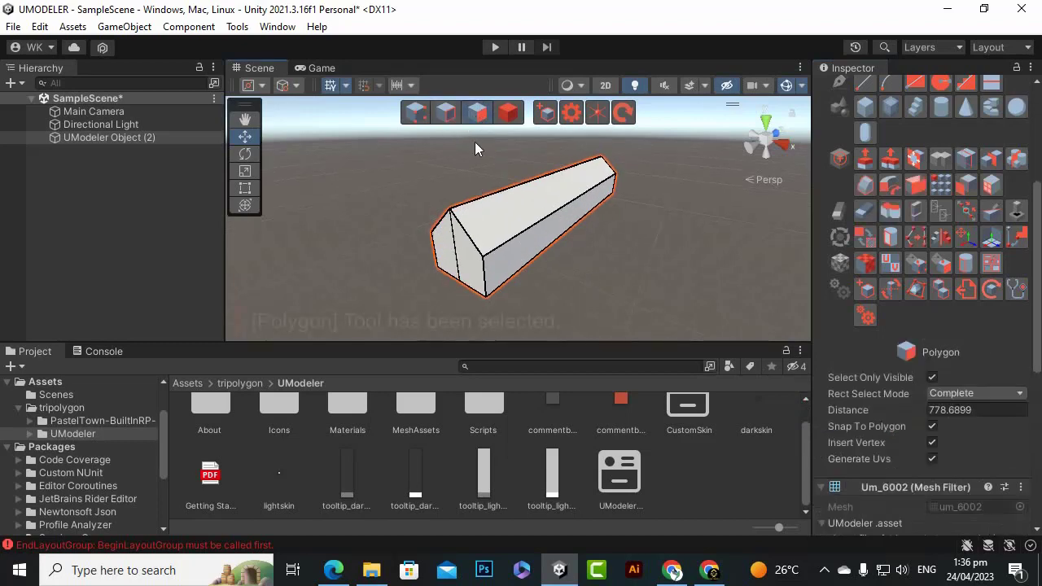
left_click(526, 218)
left_click(526, 254, "ctrl")
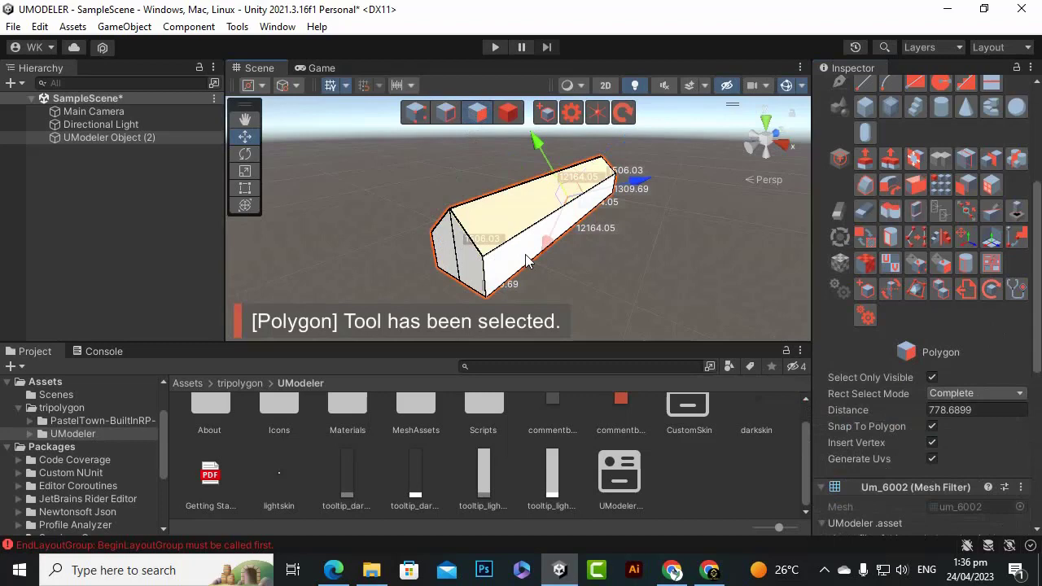
left_click(448, 265, "ctrl")
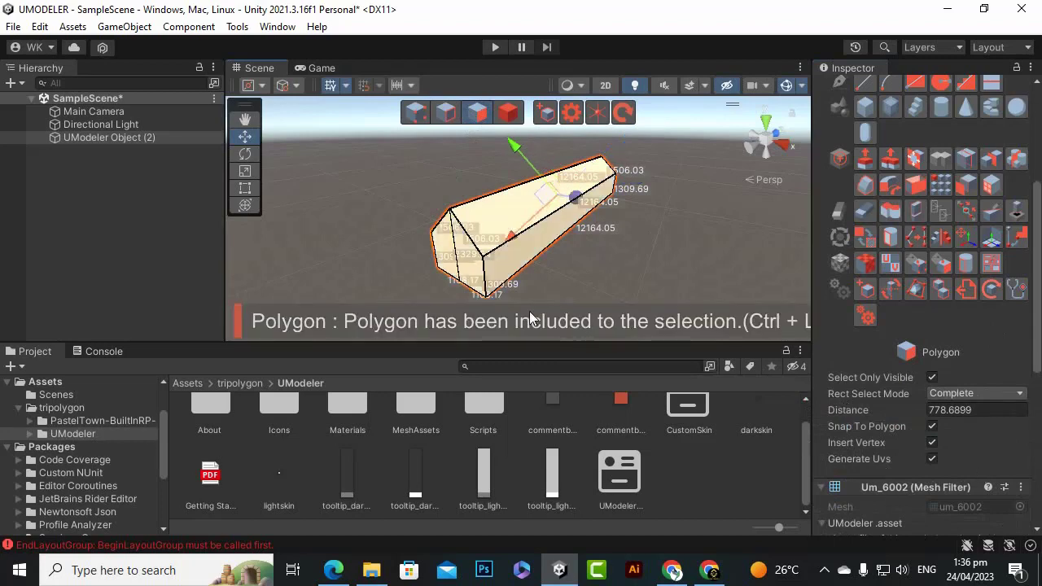
left_click(1011, 292)
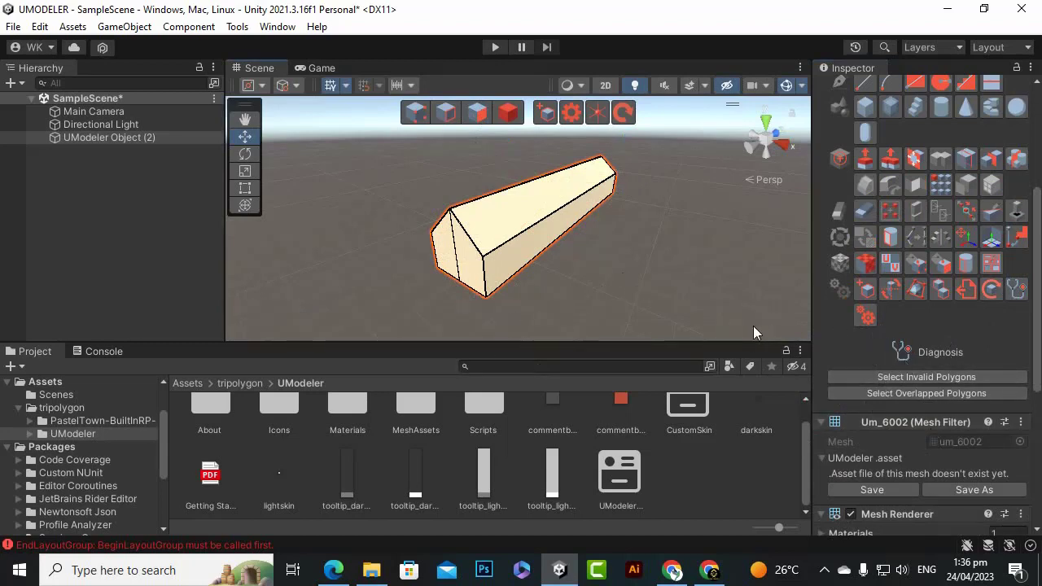
left_click(507, 114)
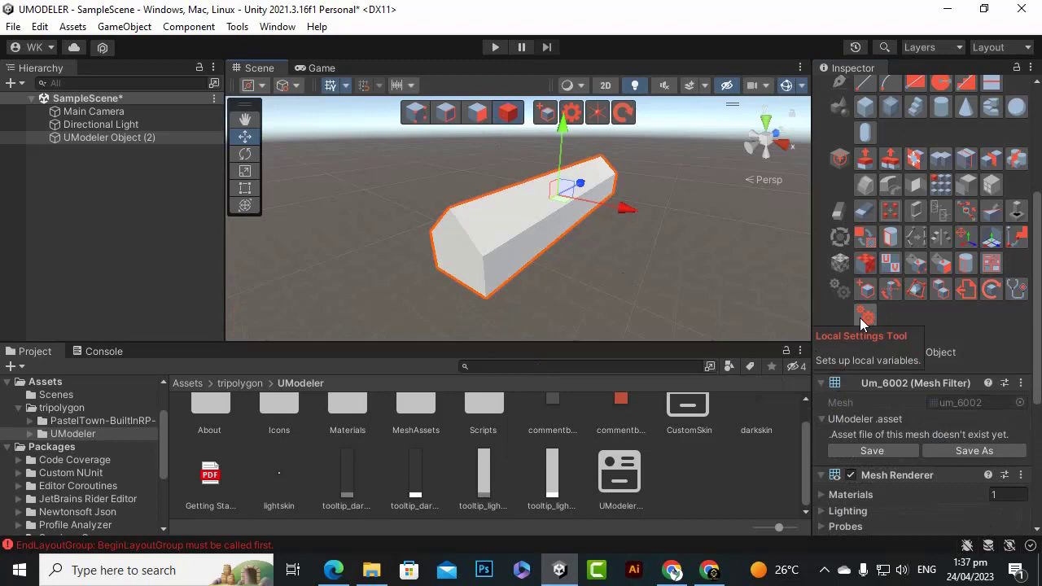
Open the house's Local Settings and try Invisible In Playmode and Lightmap Static, switching both off again.
left_click(862, 318)
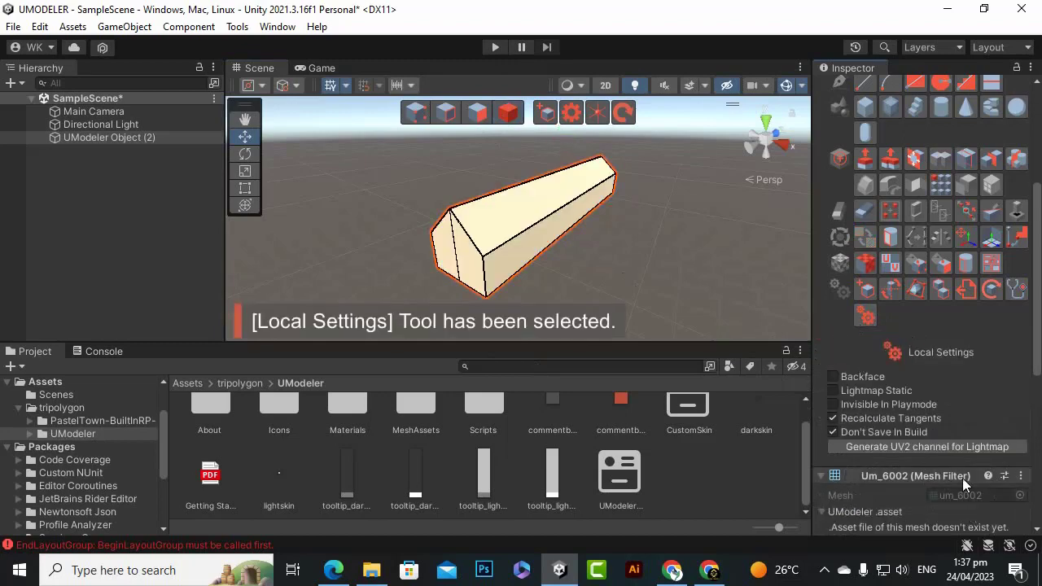
scroll(958, 448, "down", 2)
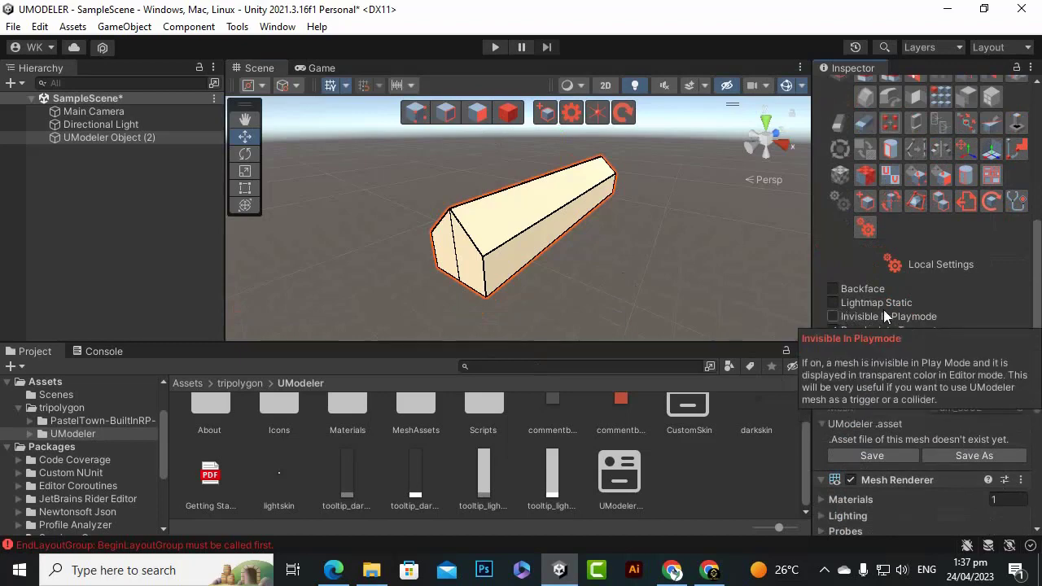
left_click(830, 316)
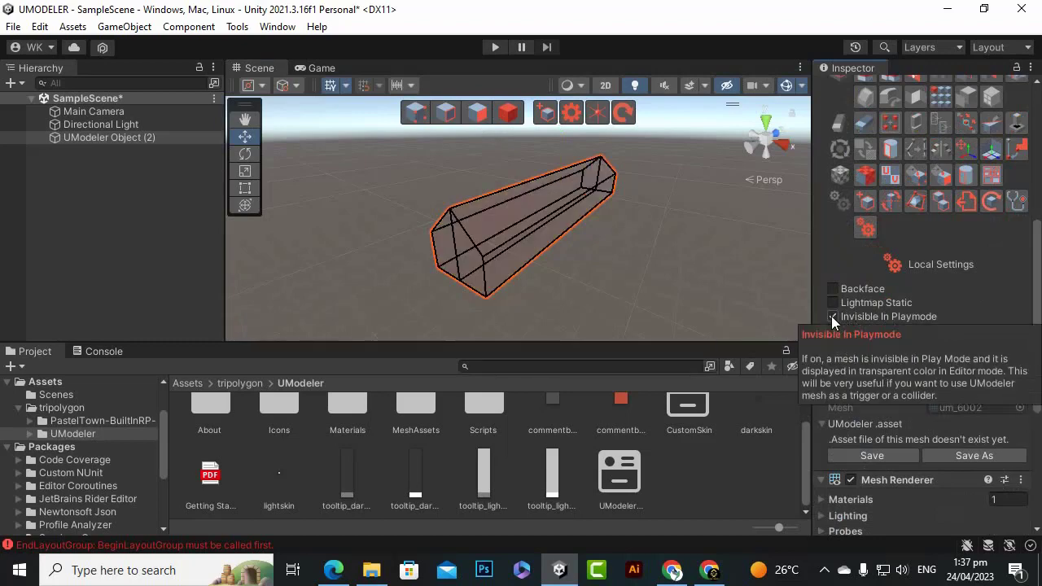
left_click(831, 316)
left_click(831, 316)
left_click(832, 316)
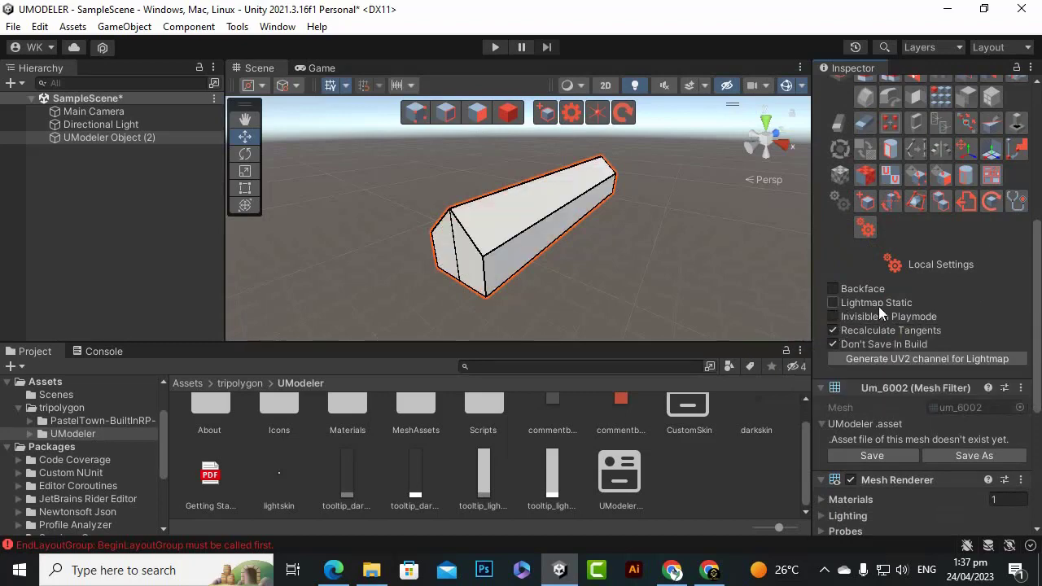
left_click(833, 303)
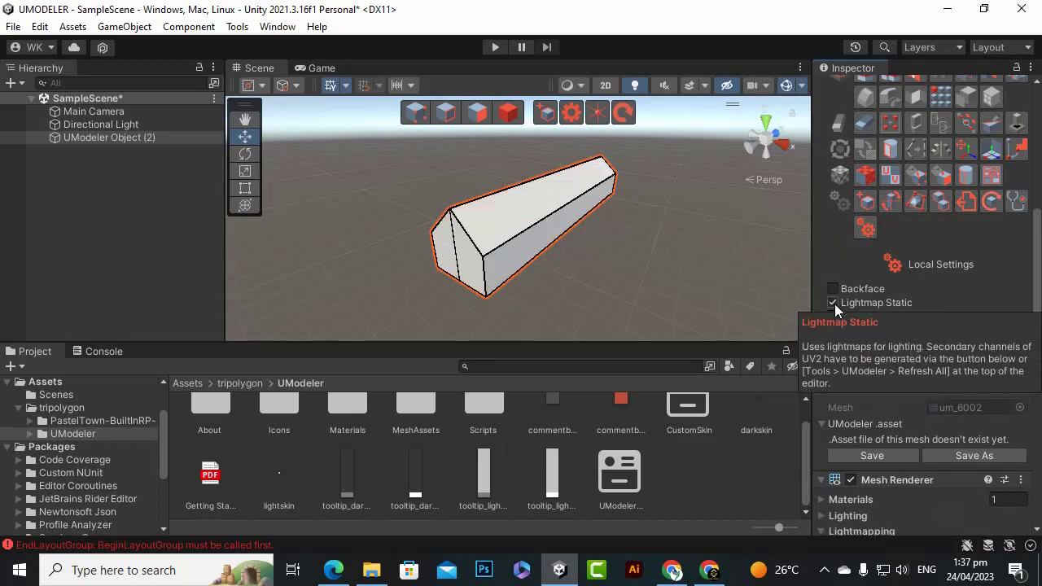
left_click(835, 303)
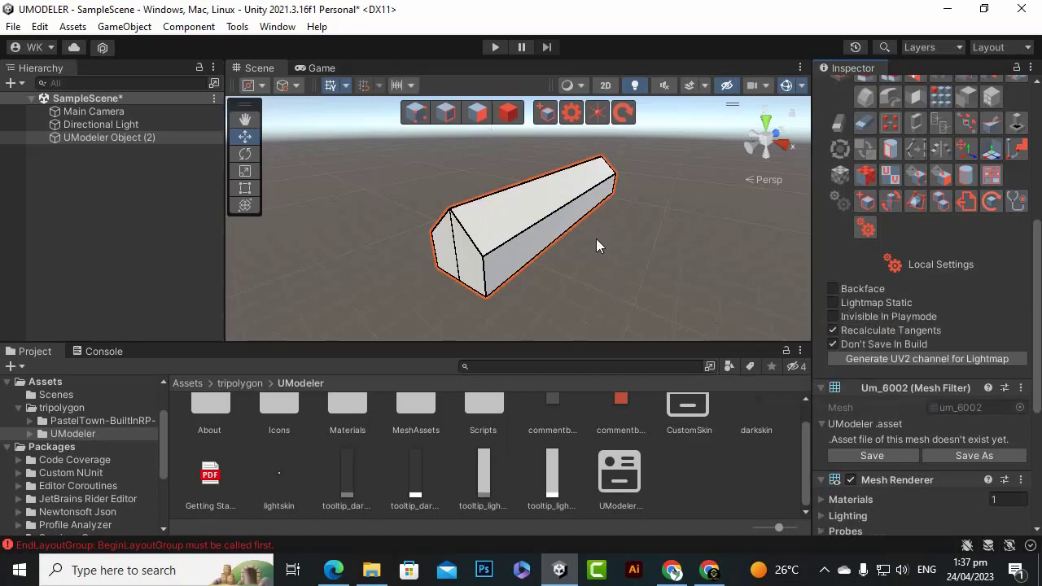
Enable Backface for the house and examine its faces from inside.
left_click(833, 287)
scroll(435, 277, "up", 2)
left_click_drag(526, 269, 757, 284, "alt")
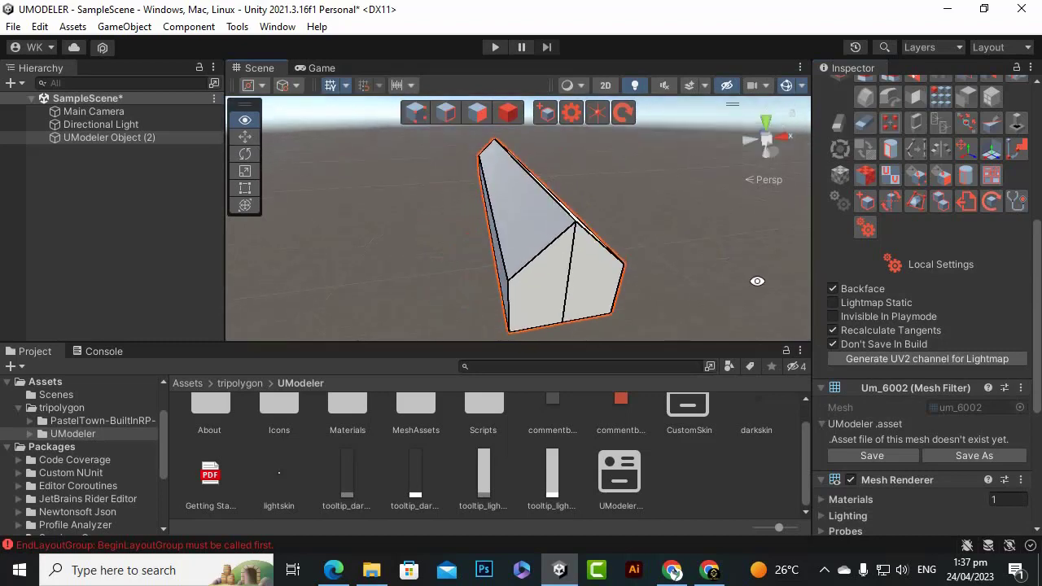
scroll(553, 274, "up", 6)
scroll(554, 280, "up", 3)
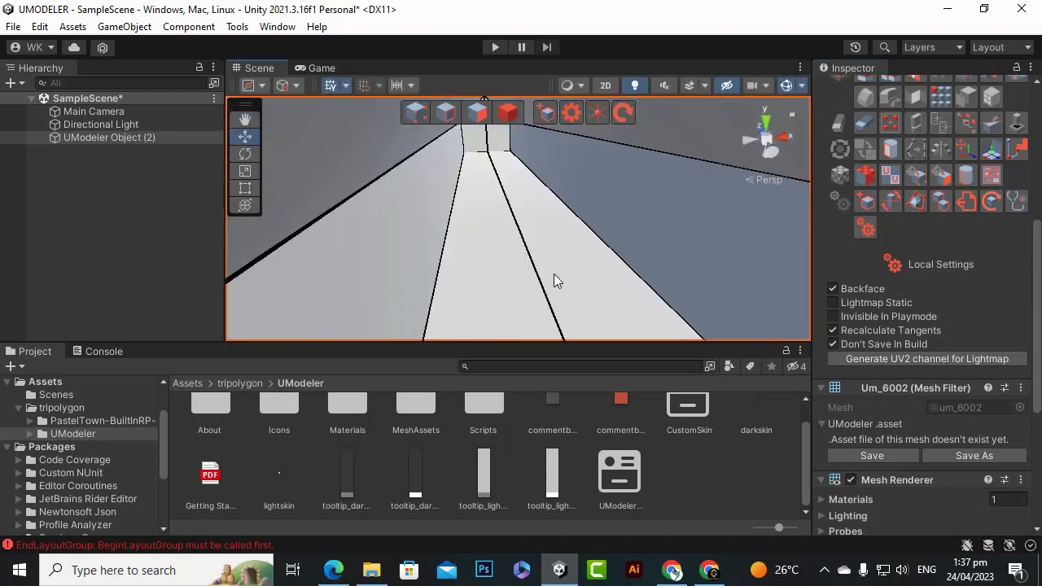
left_click_drag(556, 242, 594, 167, "alt")
Compare the house's interior with Backface off and on, switch Backface off and view the house from outside.
left_click(832, 289)
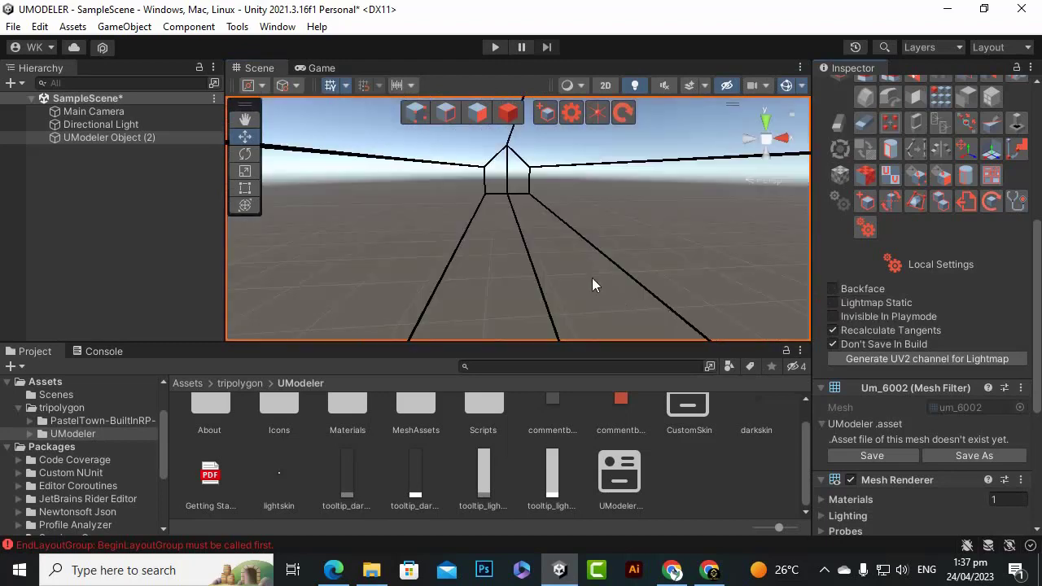
left_click_drag(594, 281, 672, 292, "alt")
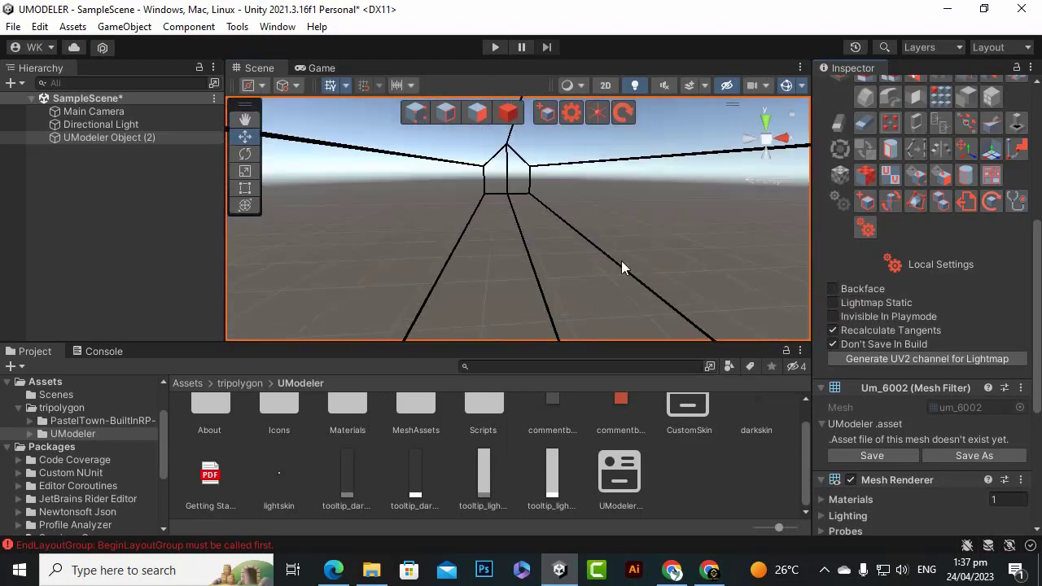
left_click_drag(561, 231, 590, 250, "alt")
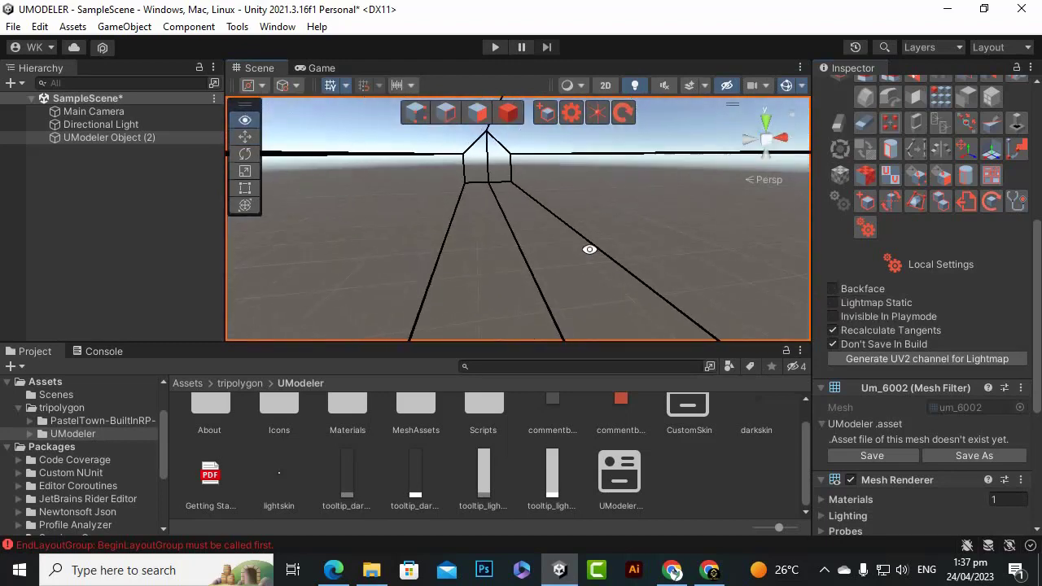
left_click(832, 289)
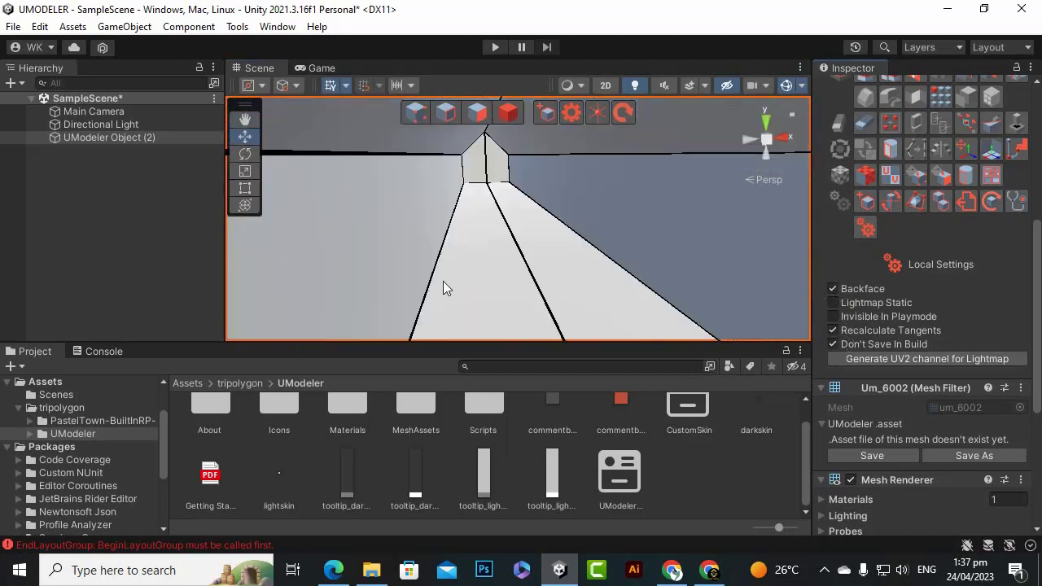
left_click_drag(443, 287, 386, 262, "alt")
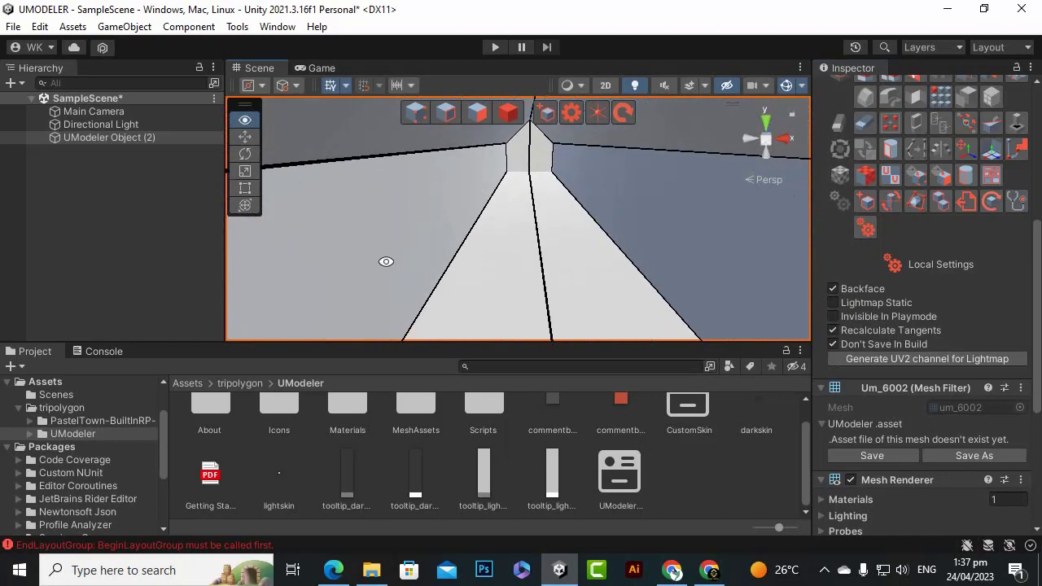
left_click(833, 289)
scroll(464, 190, "up", 5)
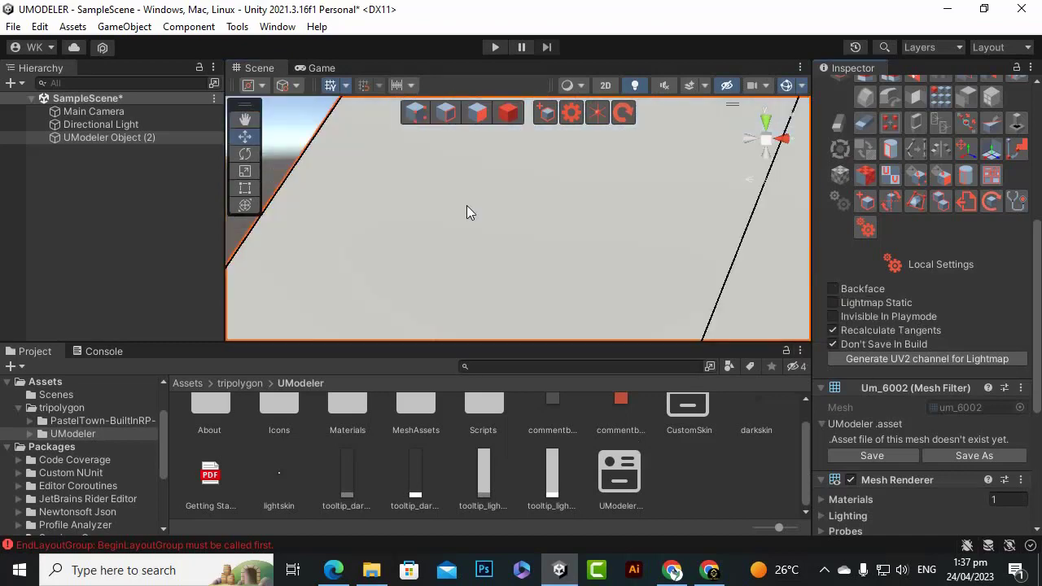
scroll(466, 212, "down", 5)
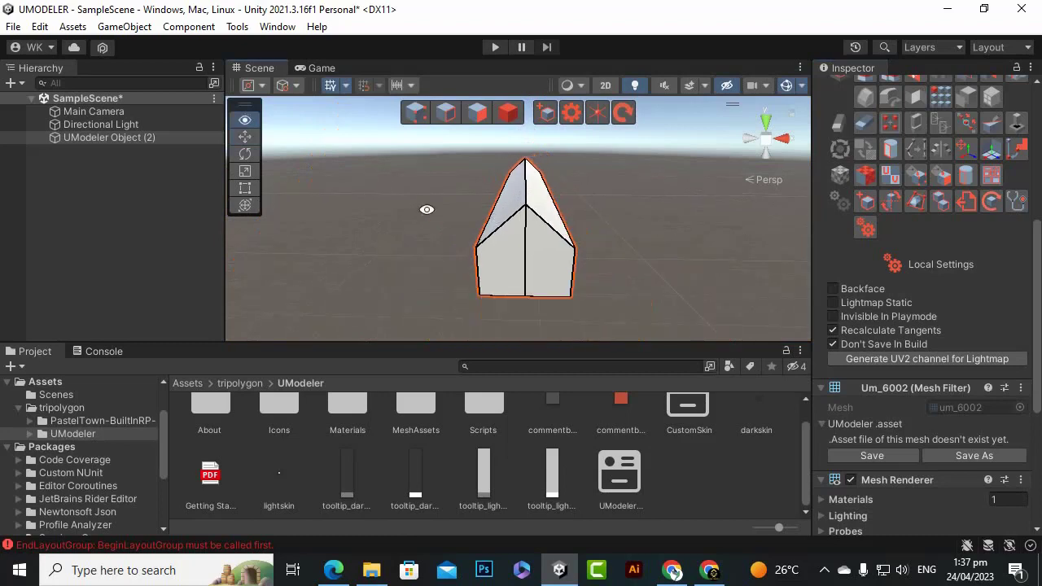
left_click_drag(426, 209, 913, 372, "alt")
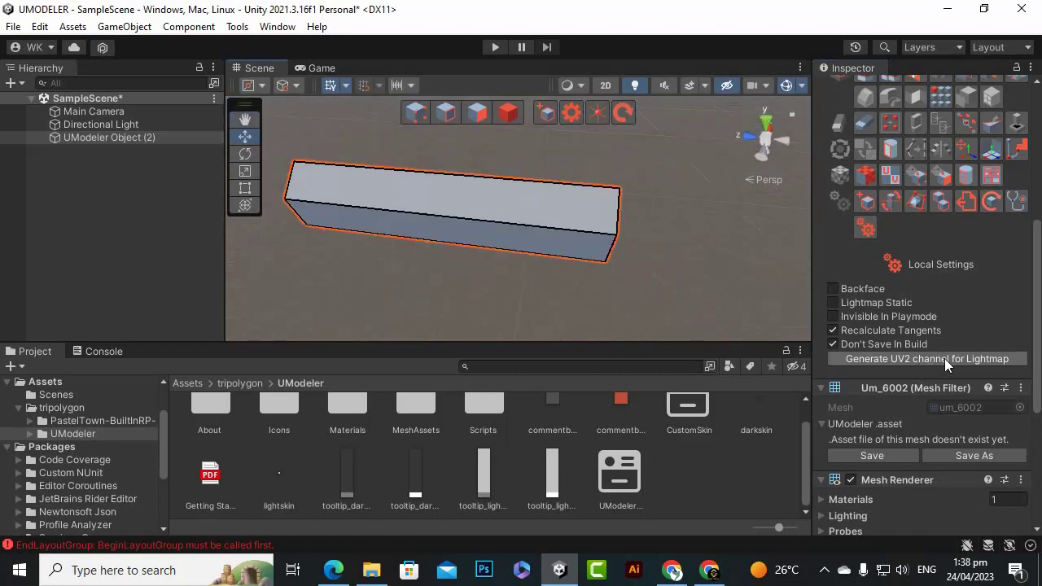